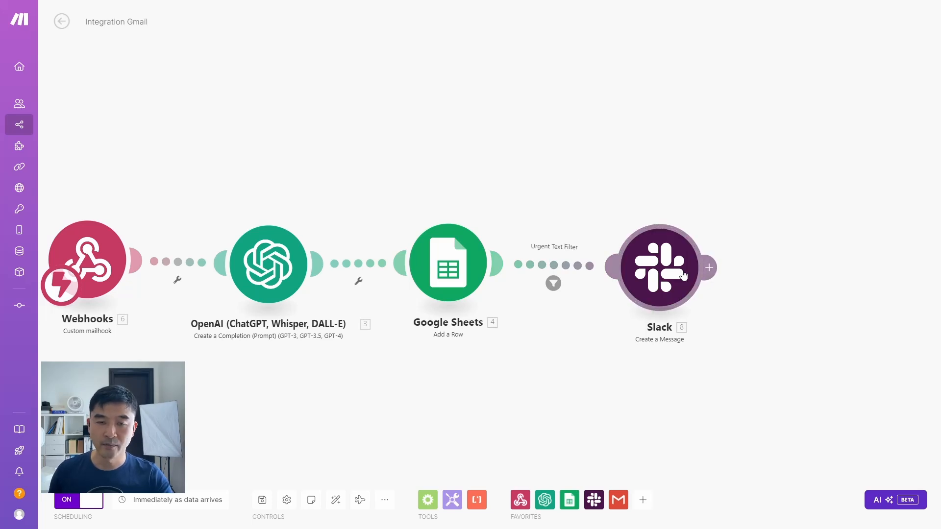
drag(455, 169, 518, 172)
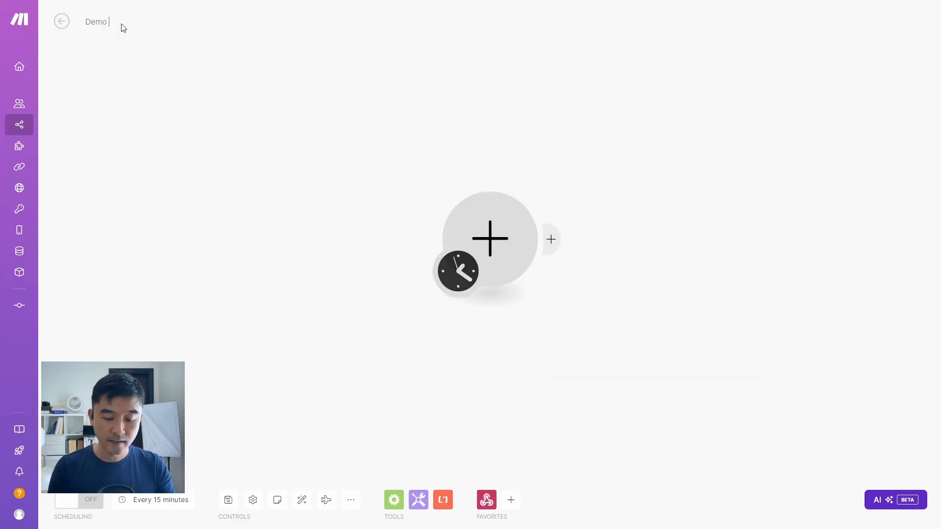
- Name the new scenario "Demo Urgent Email Message"
text(Urge)
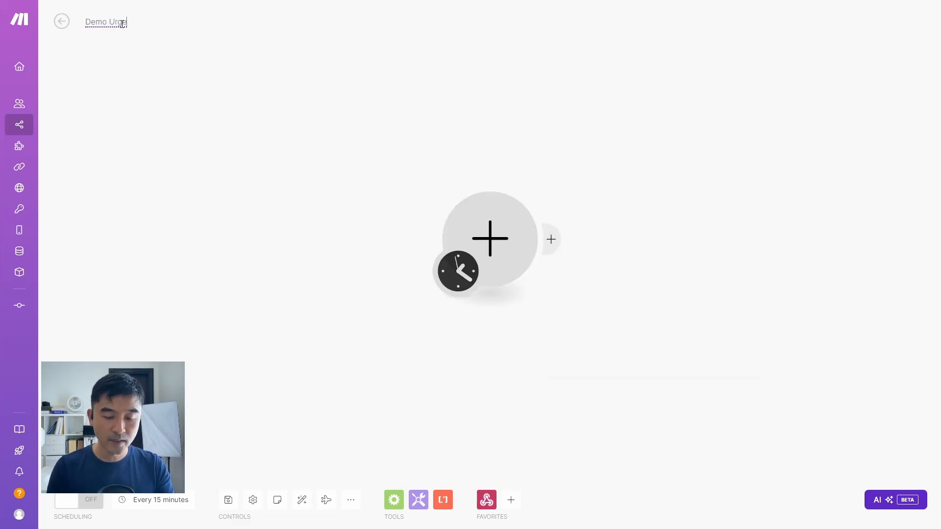
text(nt Email Message)
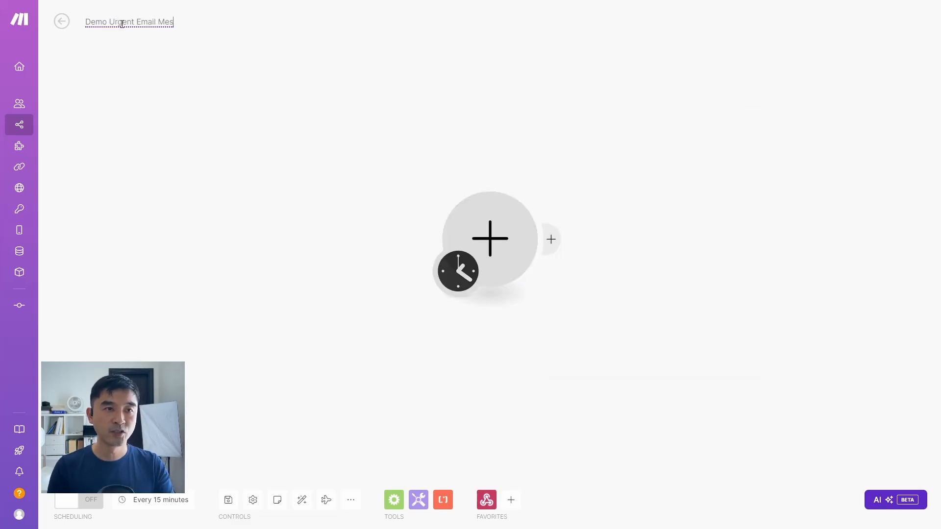
key(Return)
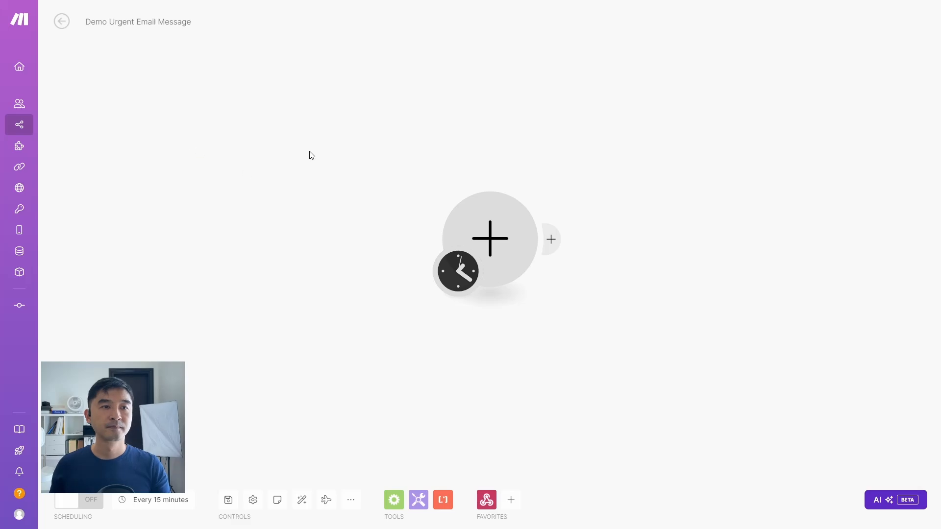
- Add the Webhooks Custom mailhook trigger as the scenario's first module
click(491, 227)
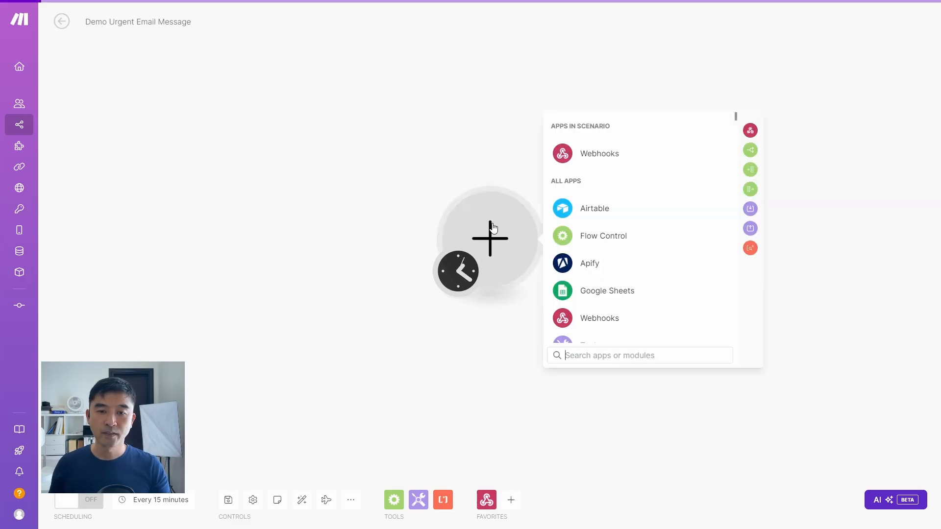
click(594, 155)
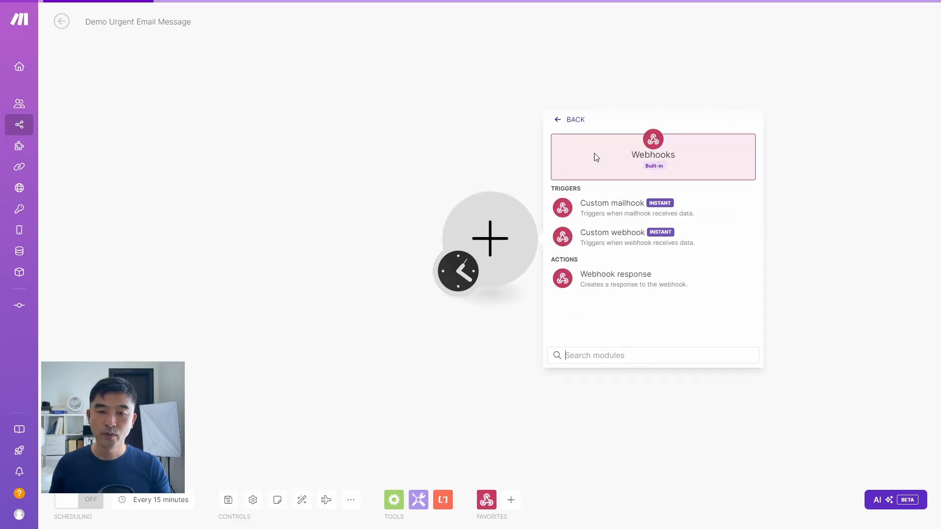
click(619, 211)
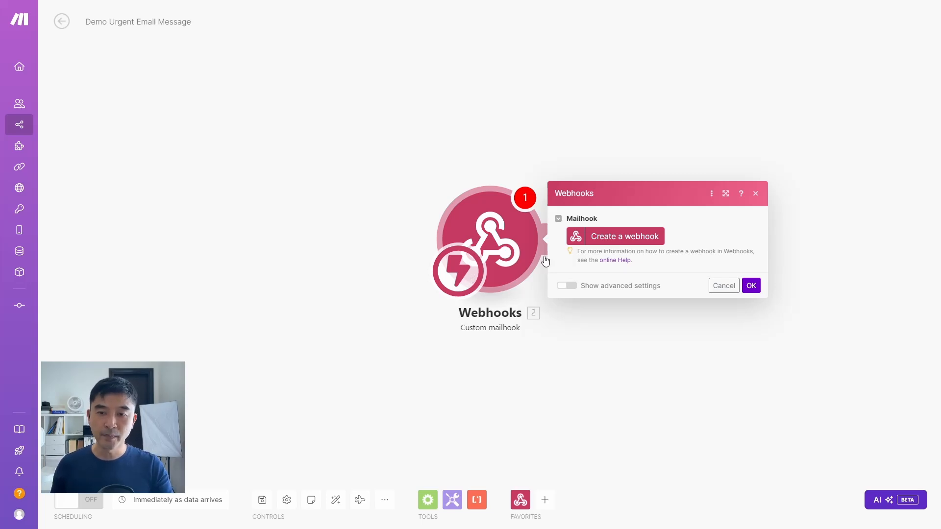
- Create a webhook named "Demo Urgent Email" for the mailhook module and accept the module's settings
click(623, 236)
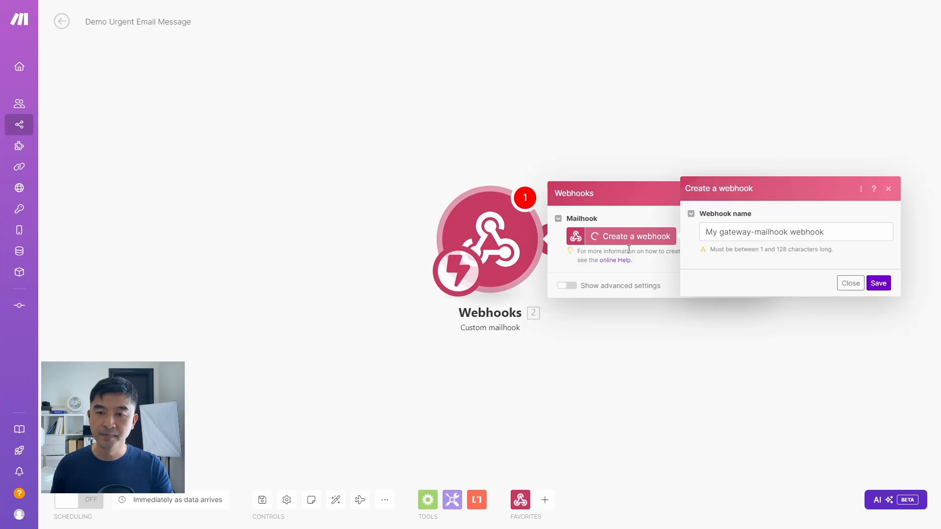
triple_click(753, 234)
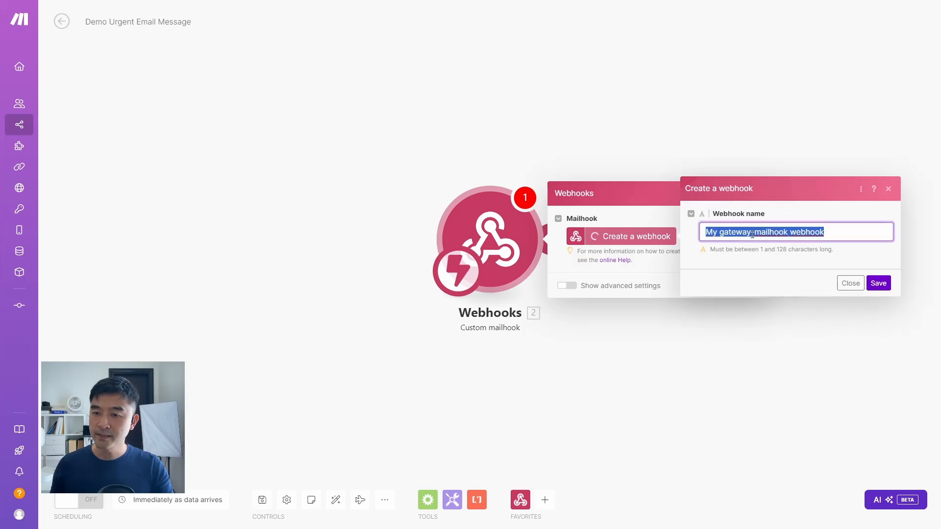
text(Demo)
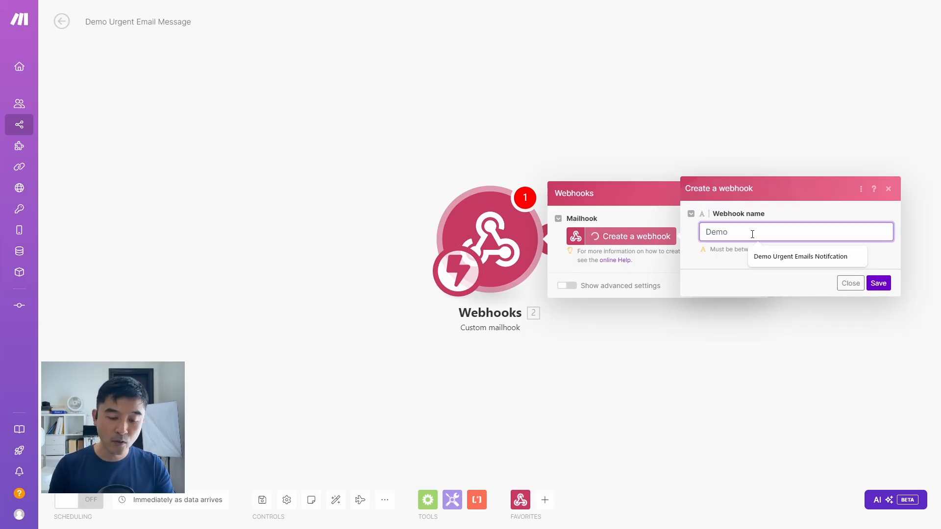
text( Urgent Emai)
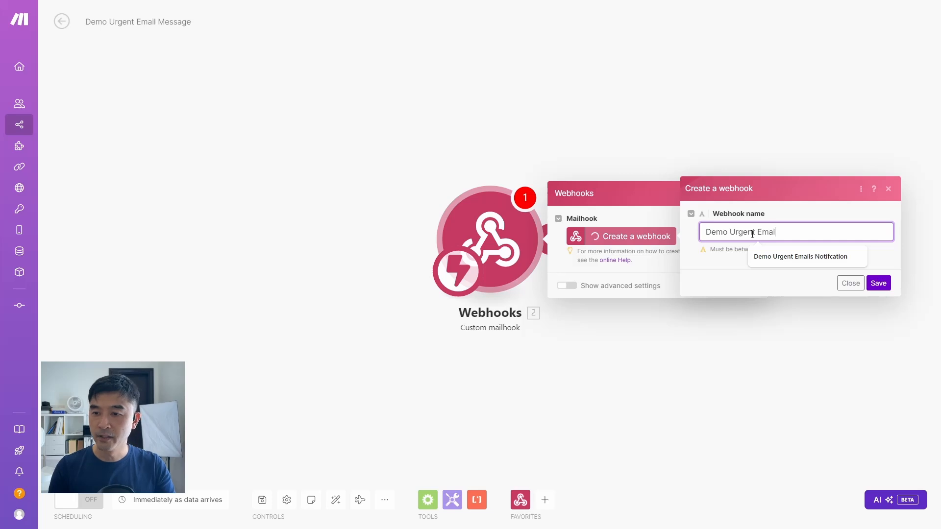
text(ll)
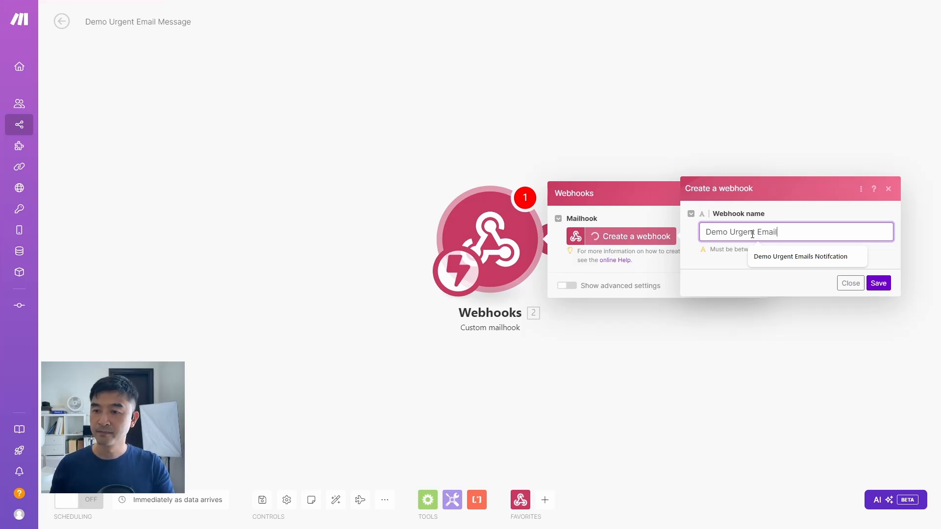
click(879, 283)
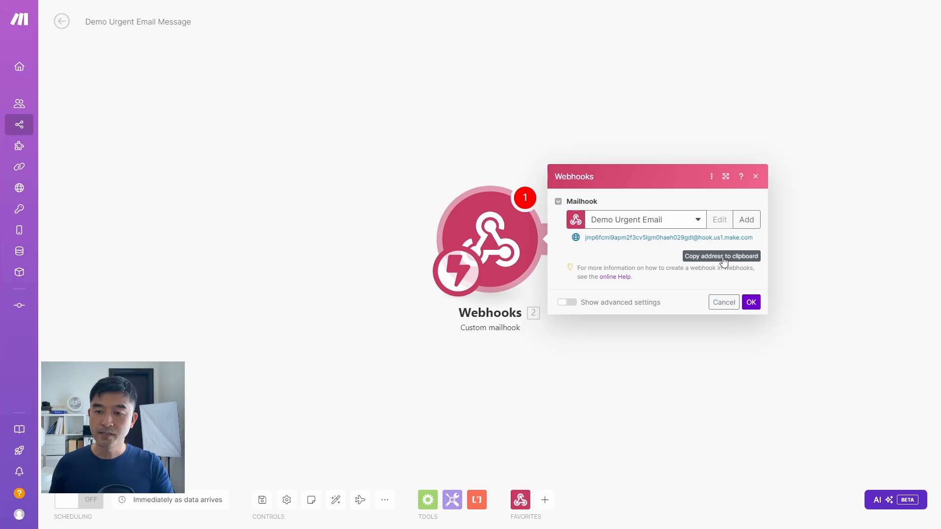
click(755, 304)
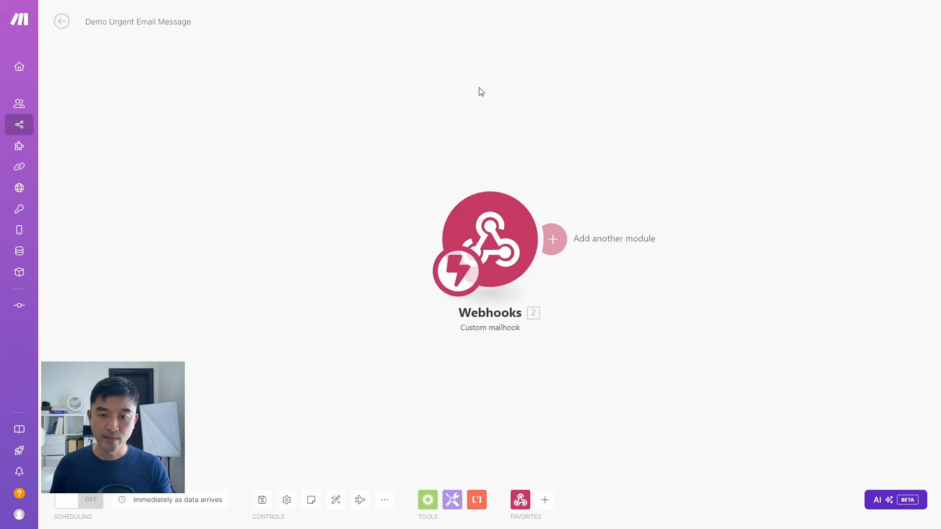
- Switch to Gmail and open its Forwarding and POP/IMAP settings
key(alt+Tab)
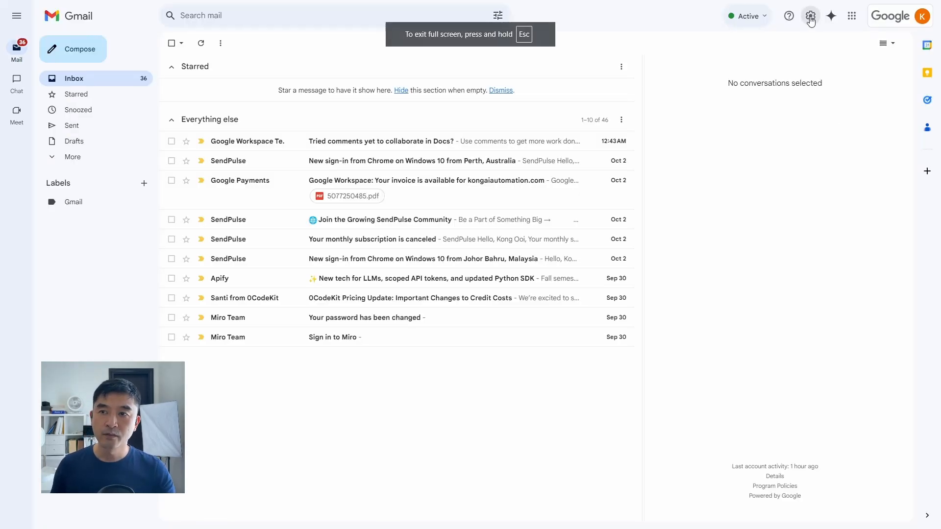
click(811, 17)
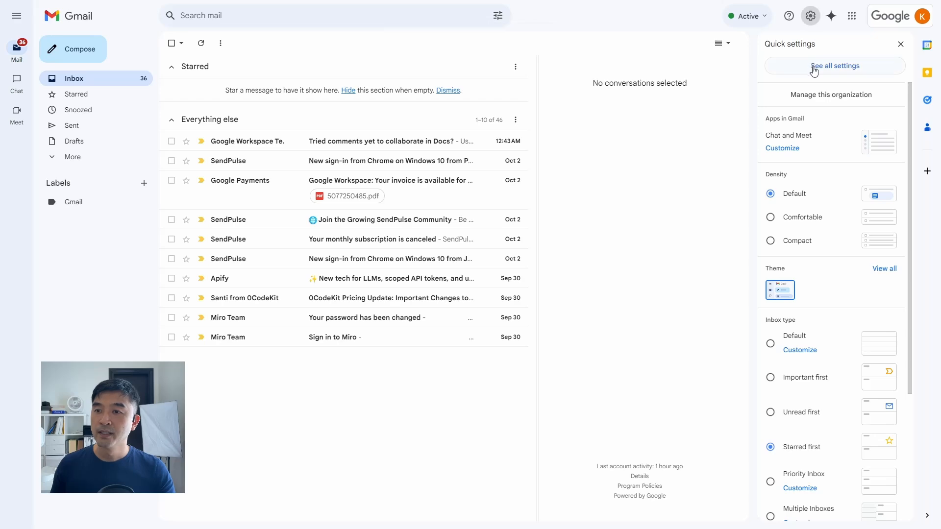
click(814, 69)
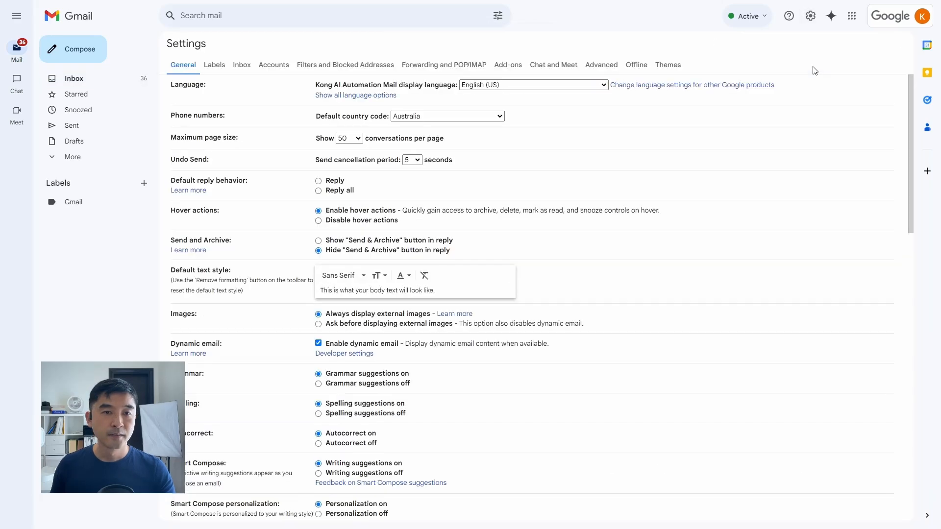
click(428, 73)
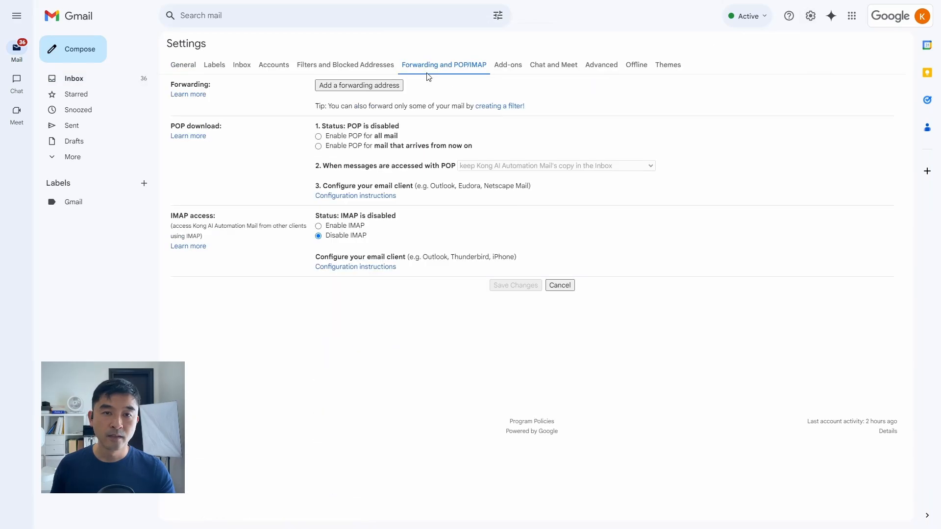
- Request forwarding to the mailhook's email address, running the Make scenario once to catch the confirmation mail, and approve the request
click(366, 87)
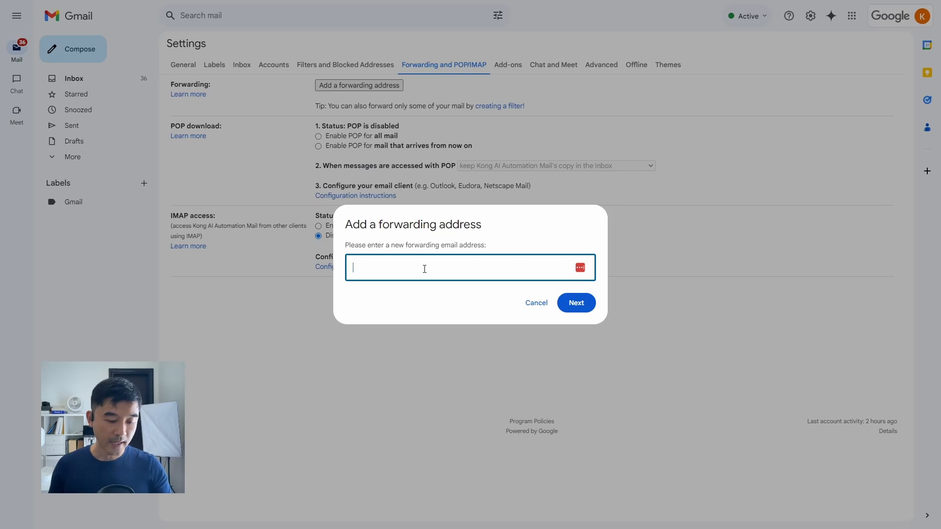
key(ctrl+v)
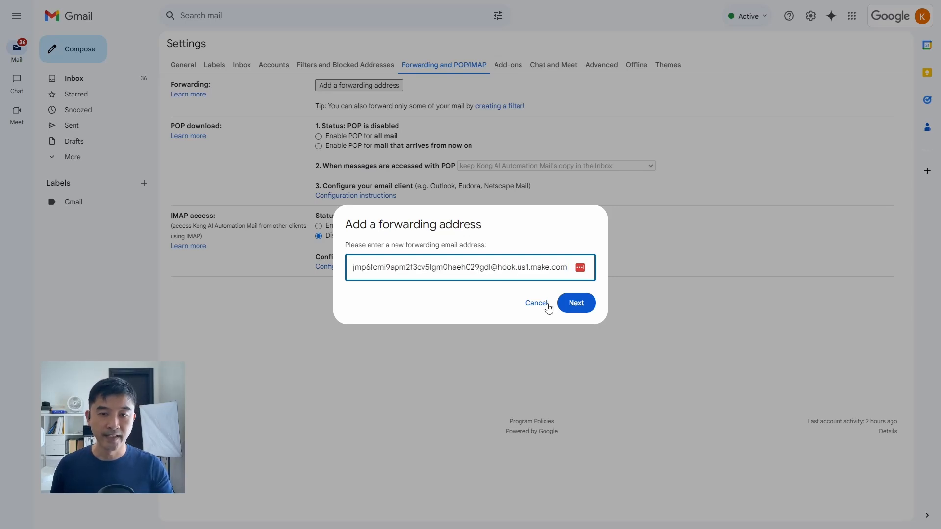
click(576, 303)
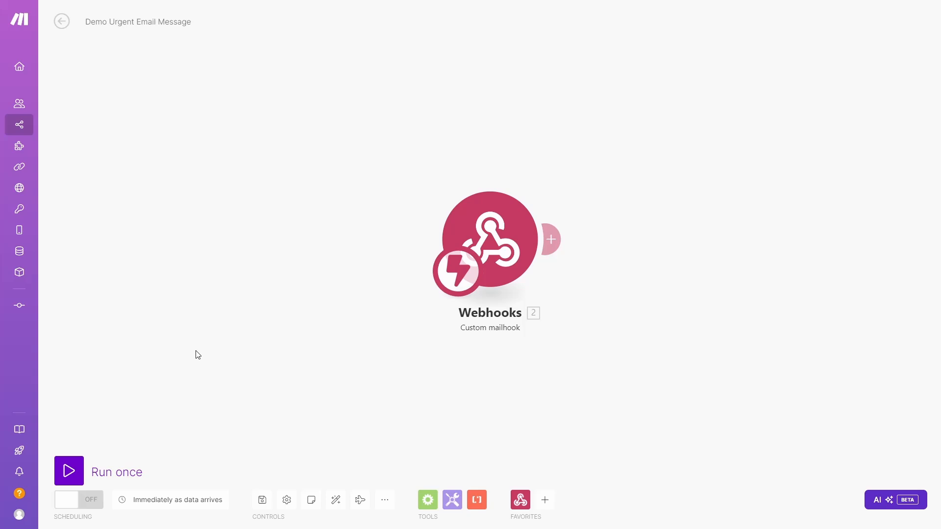
click(78, 470)
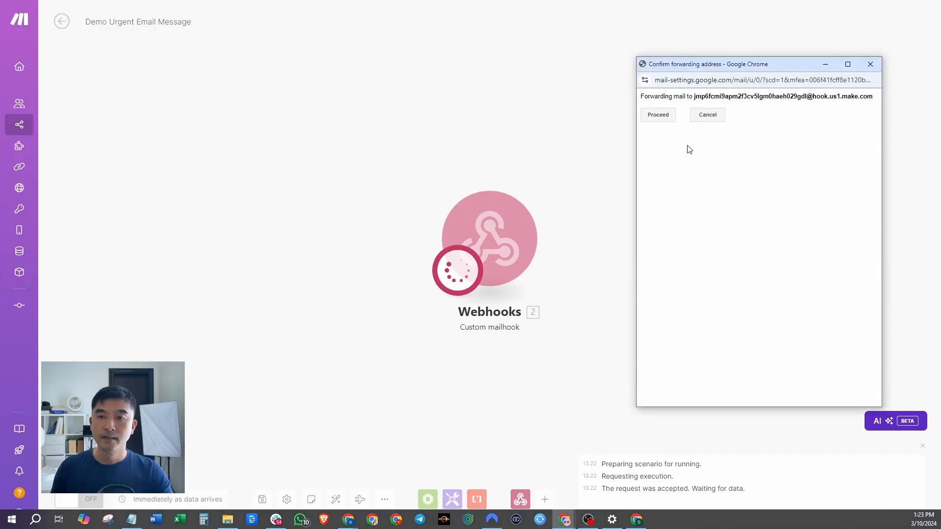
click(658, 117)
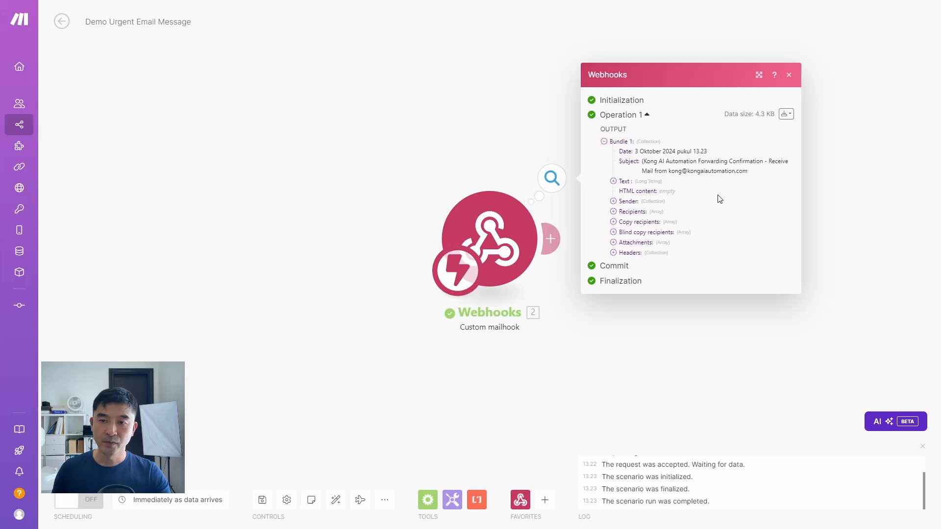
- Open the confirmation link from the Text field of the mailhook's output and confirm the mail forwarding
click(613, 181)
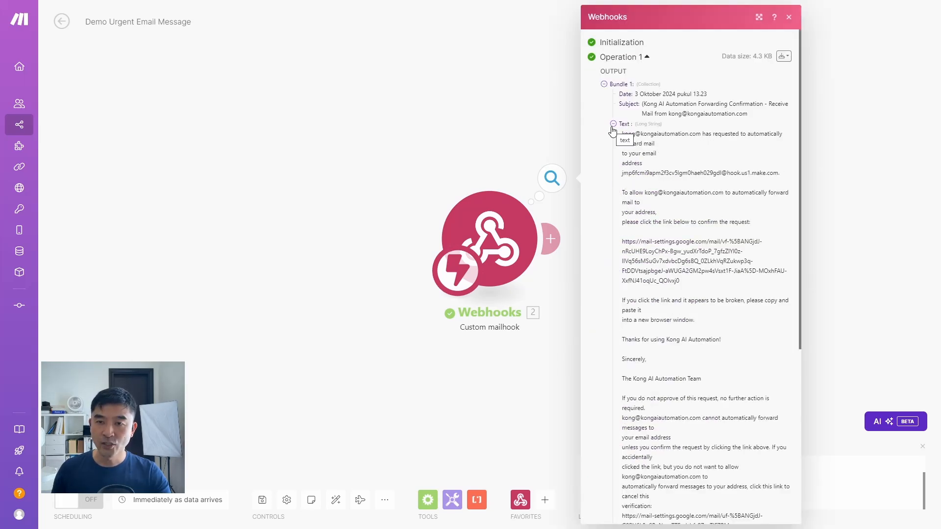
triple_click(684, 241)
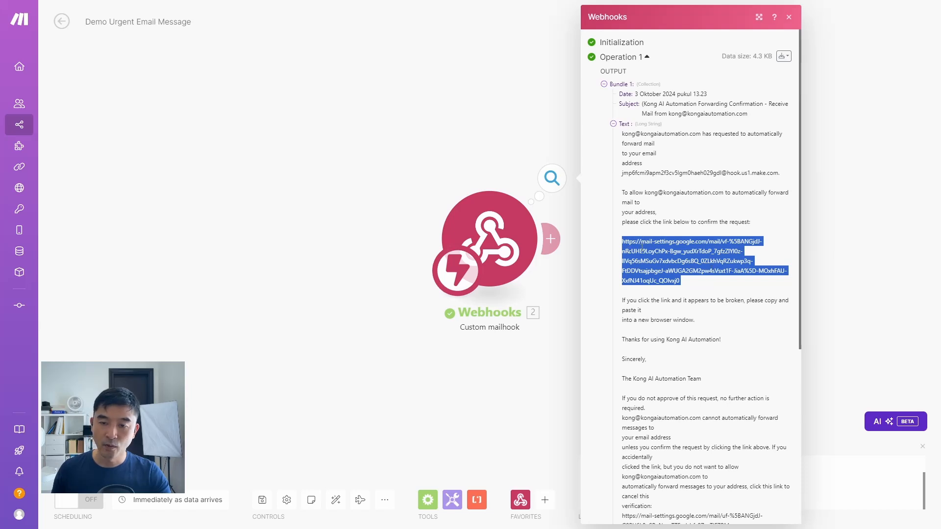
right_click(644, 249)
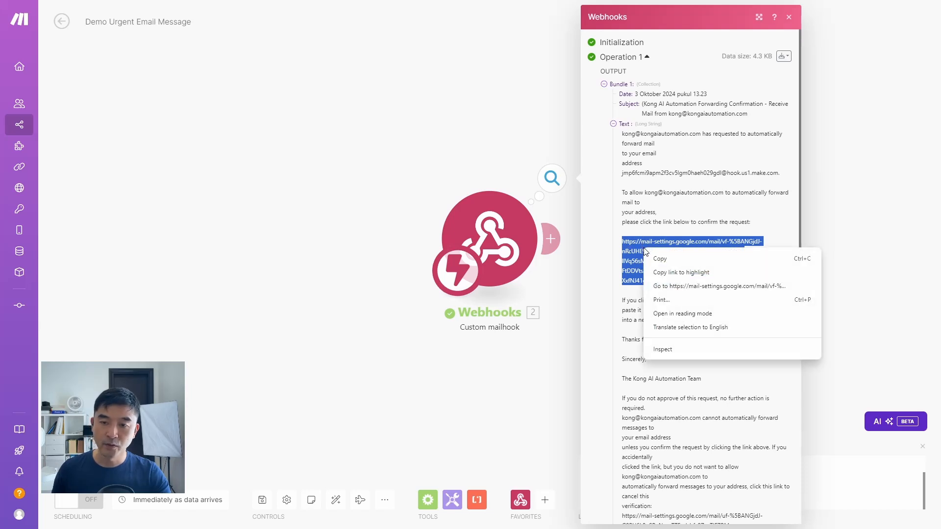
click(709, 287)
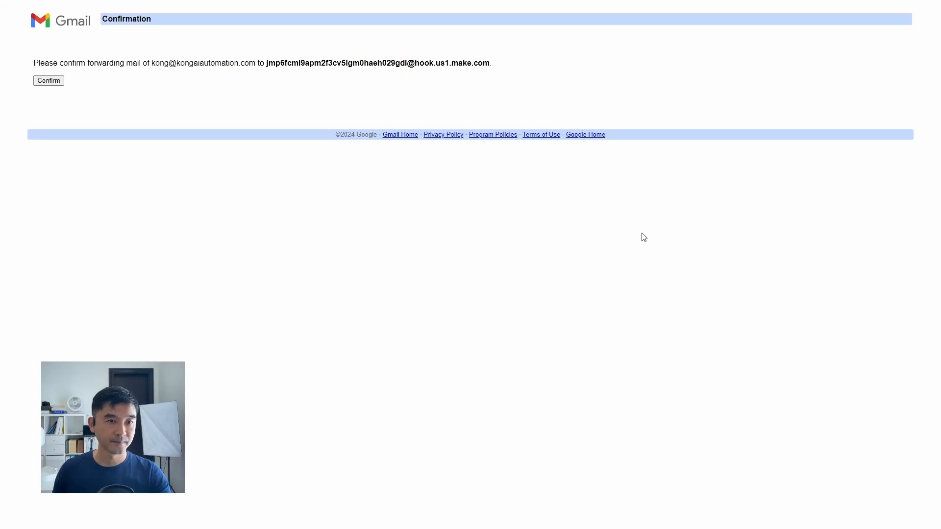
click(49, 80)
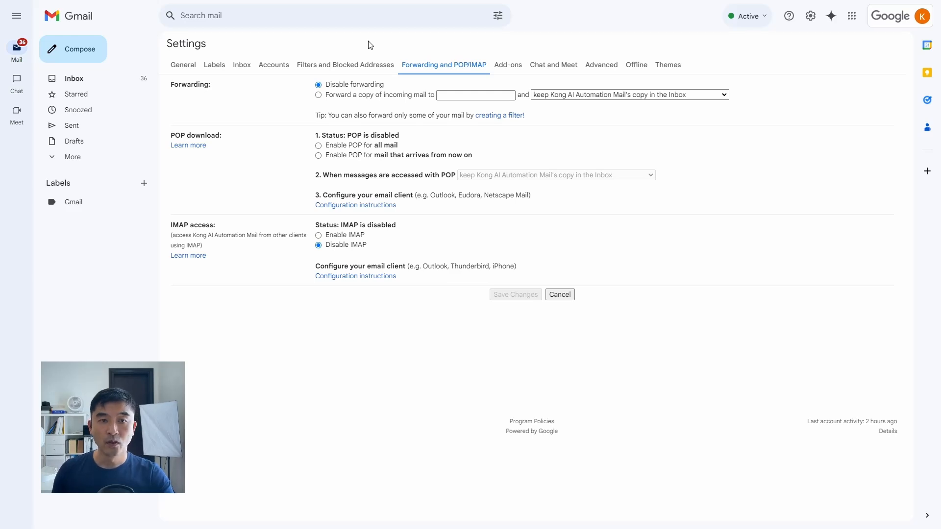
- Start a new Gmail filter matching messages addressed to the account's own email address and continue to its actions
click(362, 64)
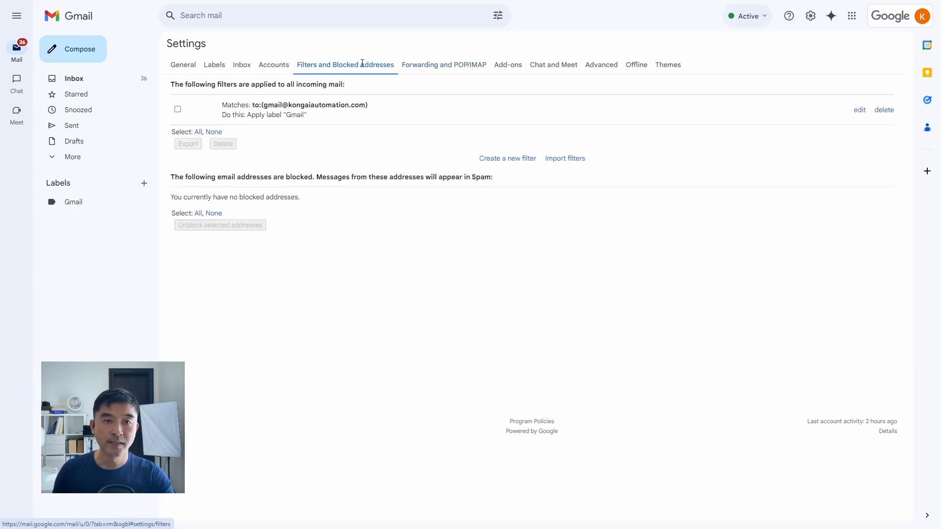
click(502, 160)
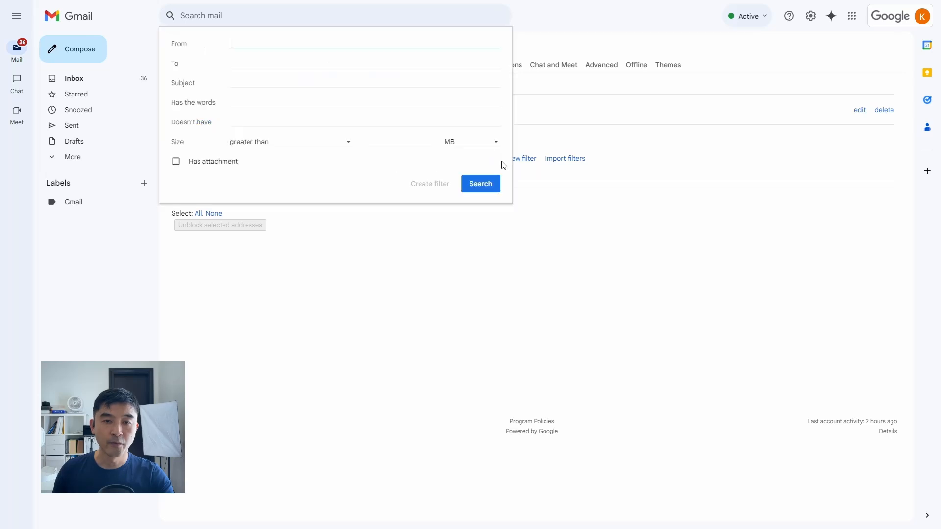
click(263, 61)
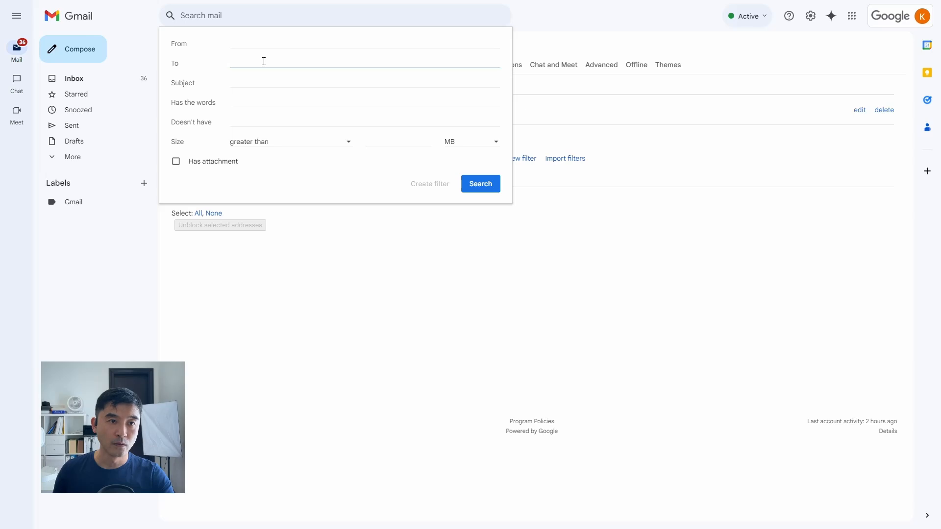
text(kong)
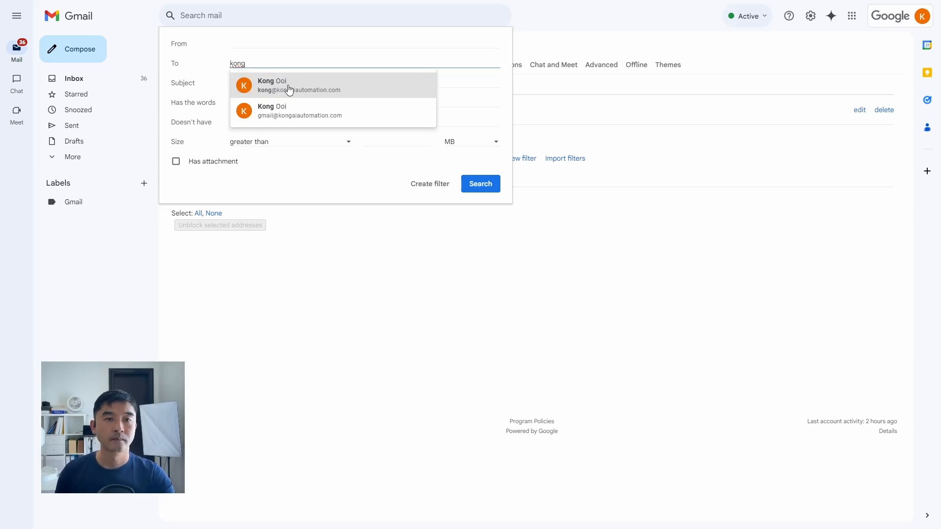
click(311, 92)
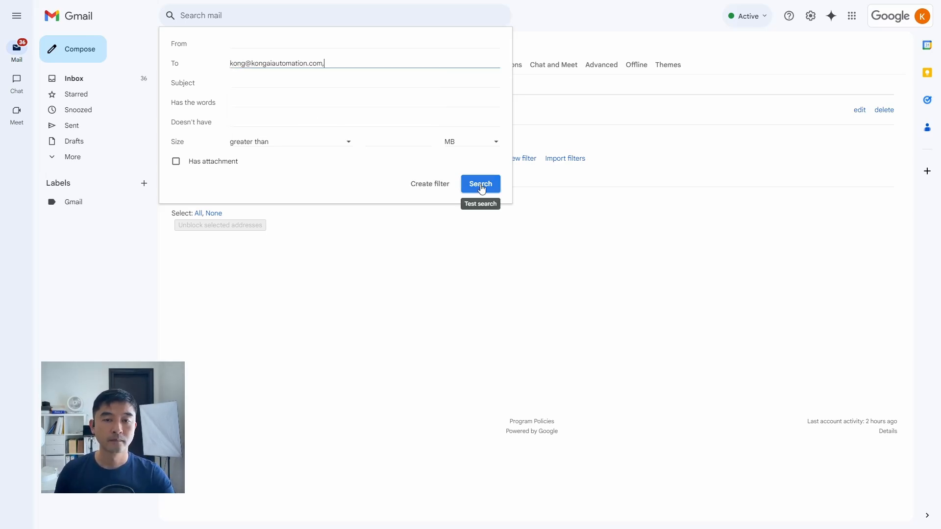
click(431, 185)
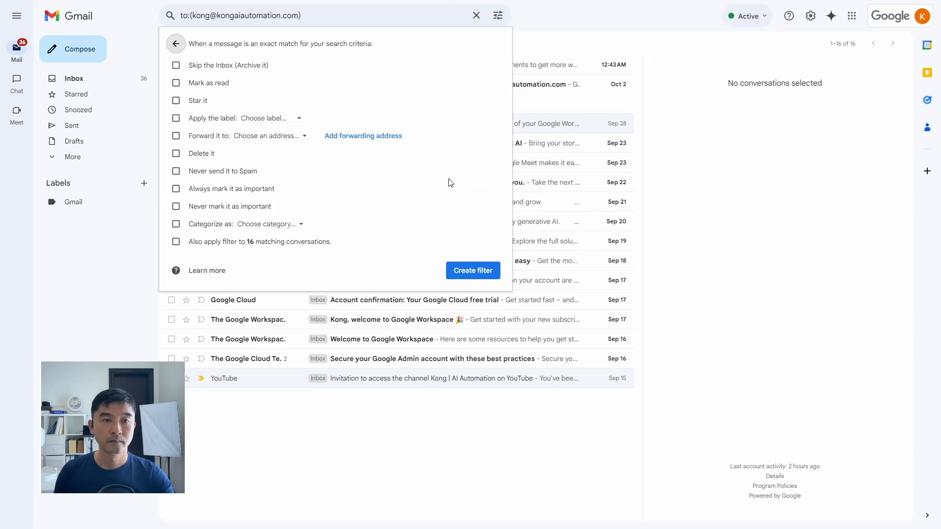
- Set the filter to forward matching mail to the mailhook's address and create it
click(176, 138)
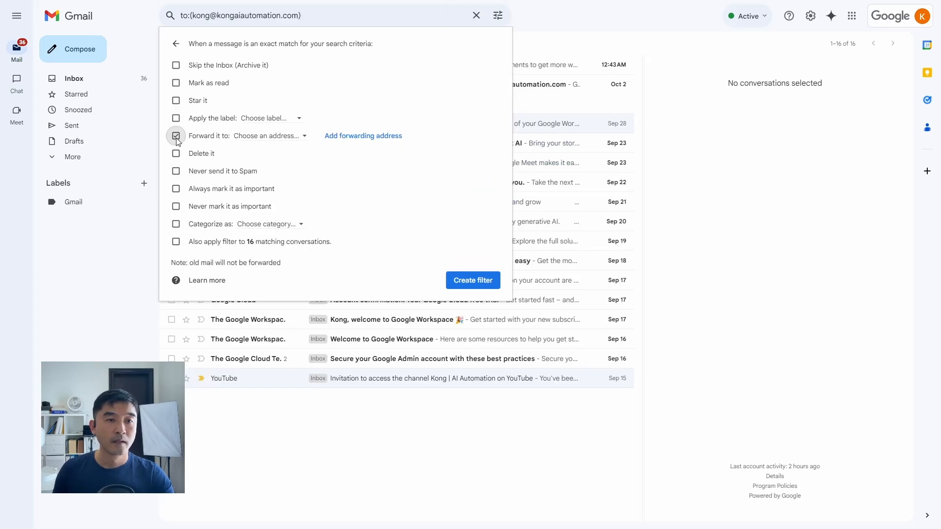
click(269, 136)
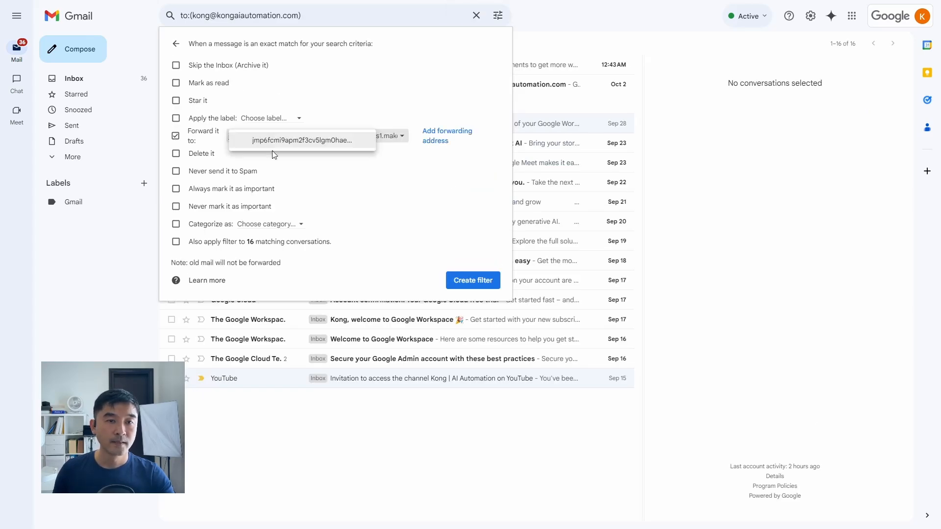
click(283, 146)
click(473, 280)
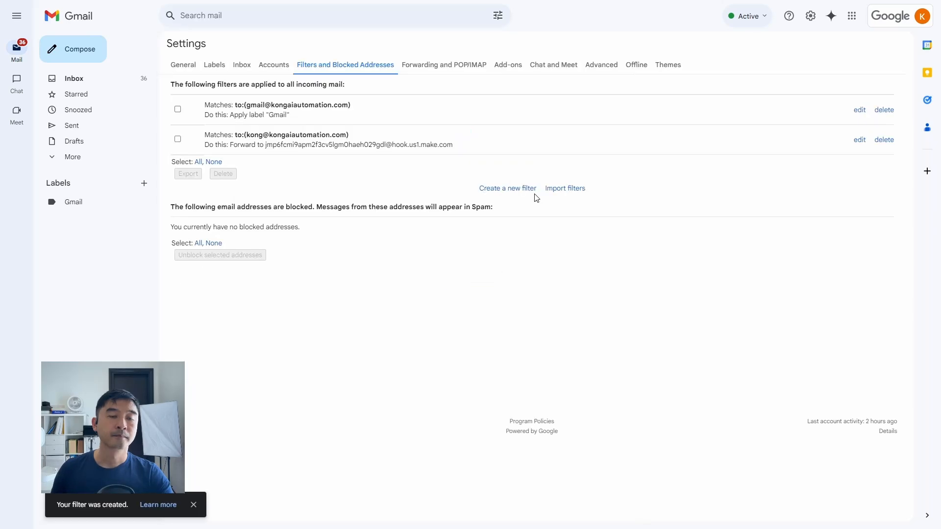
- Switch to Make and add an OpenAI Create a Completion module after the mailhook, using the gpt-3.5-turbo model
key(alt+Tab)
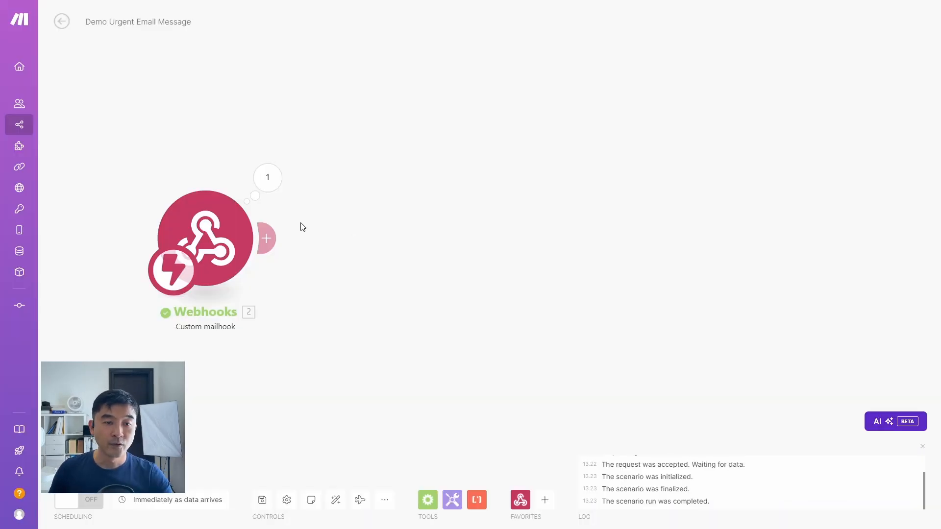
click(266, 238)
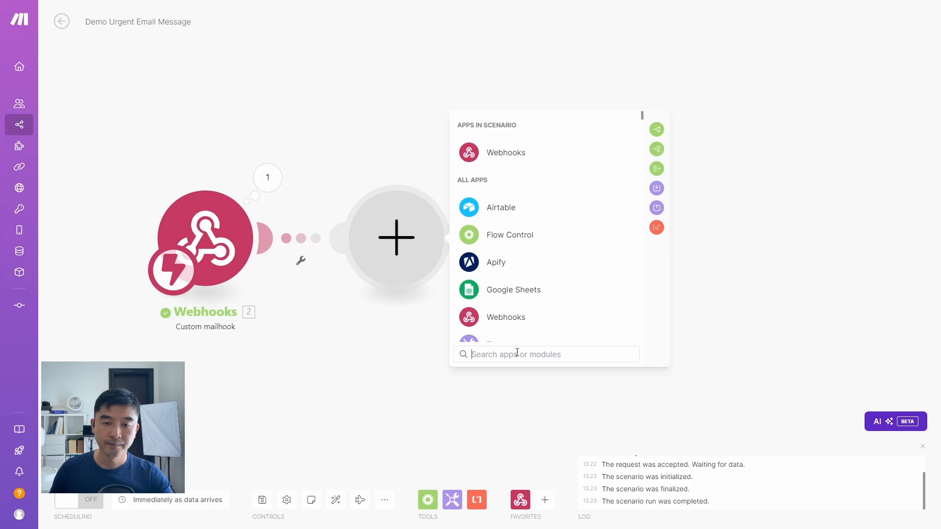
click(510, 131)
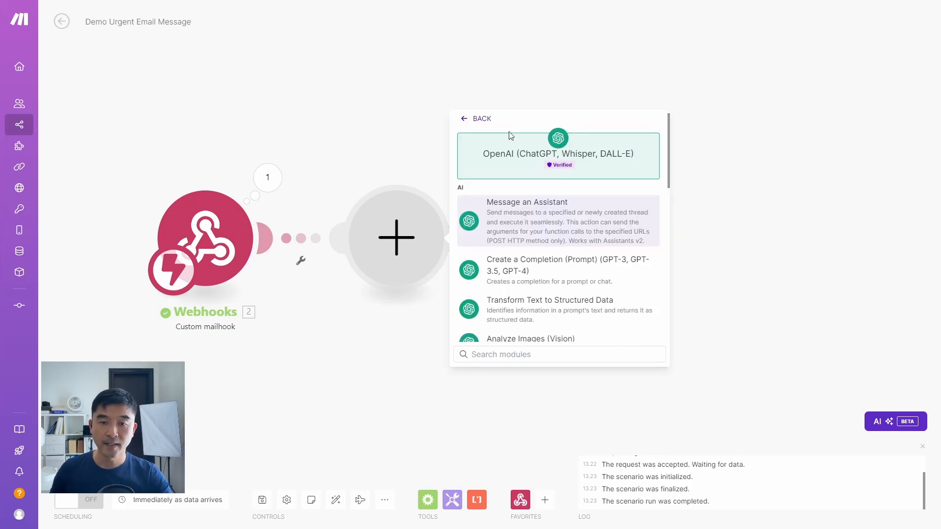
click(528, 272)
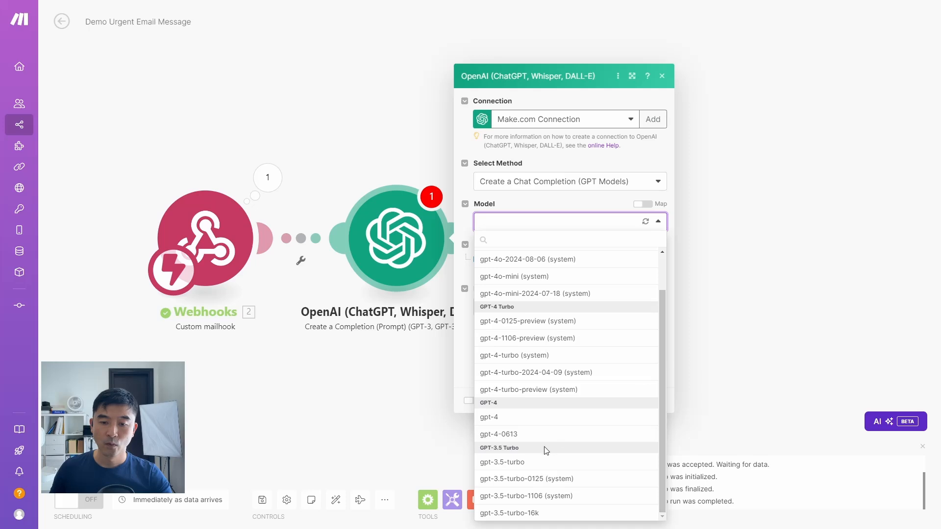
click(521, 464)
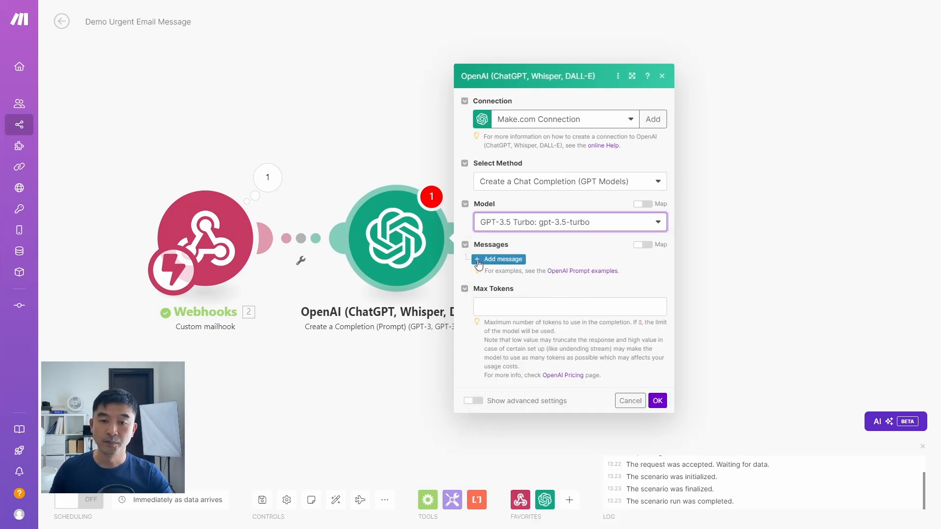
- Add a System message reading "You are an experienced email classification assistant that accurately categorizes emails based on their content."
click(512, 259)
click(566, 232)
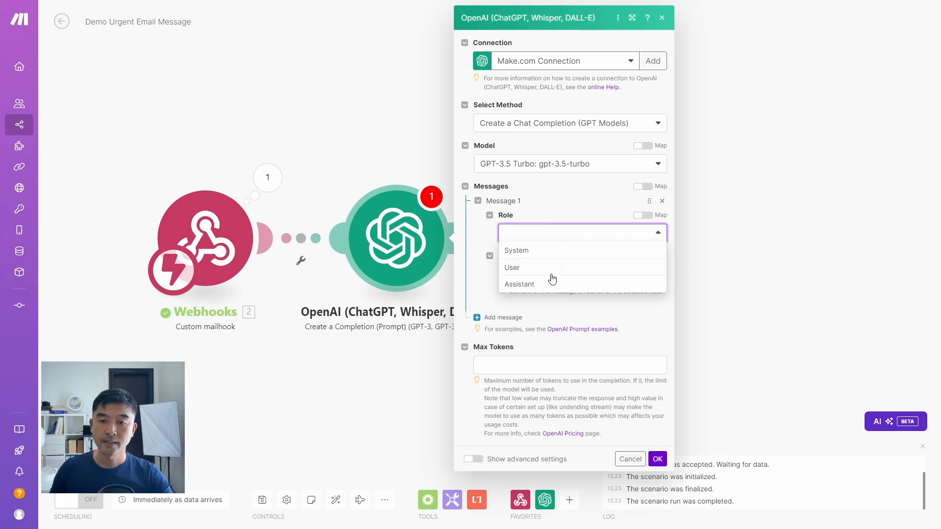
click(557, 251)
click(566, 273)
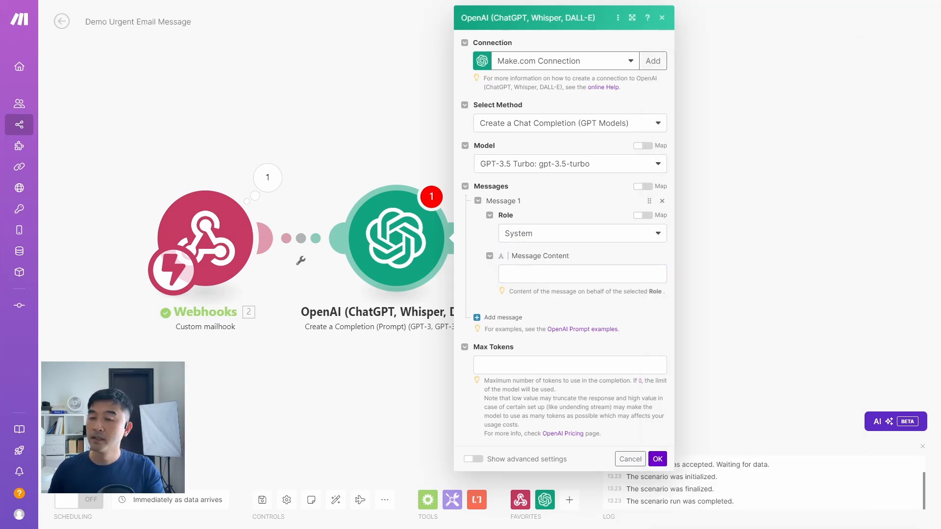
click(522, 274)
text(You are an experienced email classification assistant that accurately categorizes emails based on their content.)
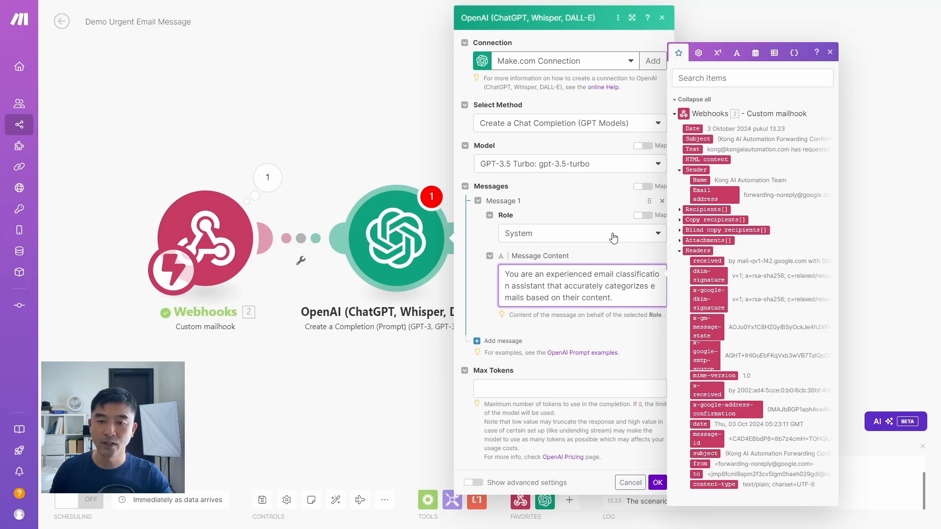
- Add a second message with the User role and paste in the copied urgent-email classification prompt with its examples and email fields
click(478, 341)
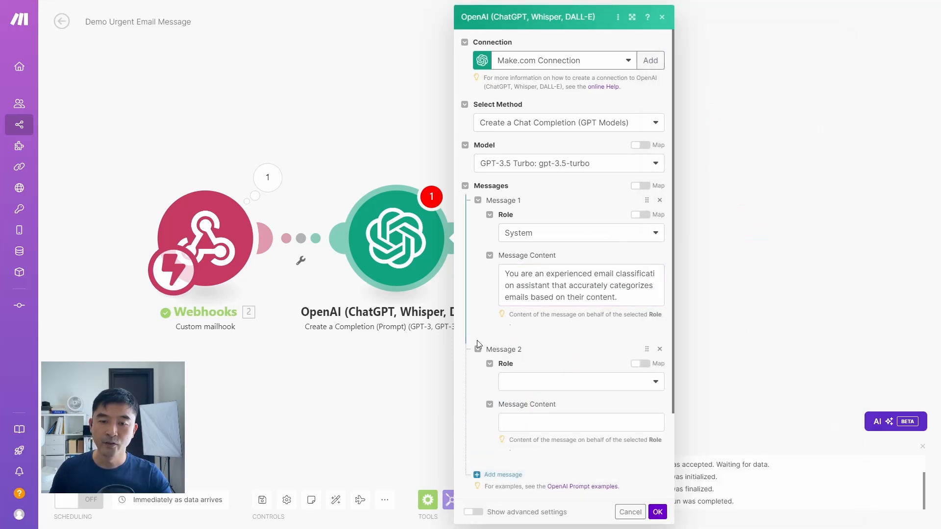
click(556, 380)
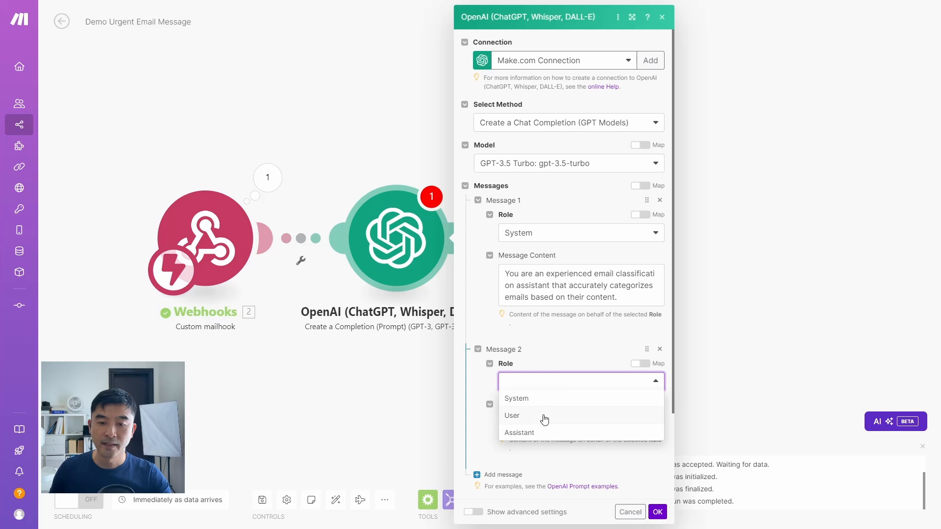
click(513, 415)
scroll(545, 420, down, 3)
click(552, 319)
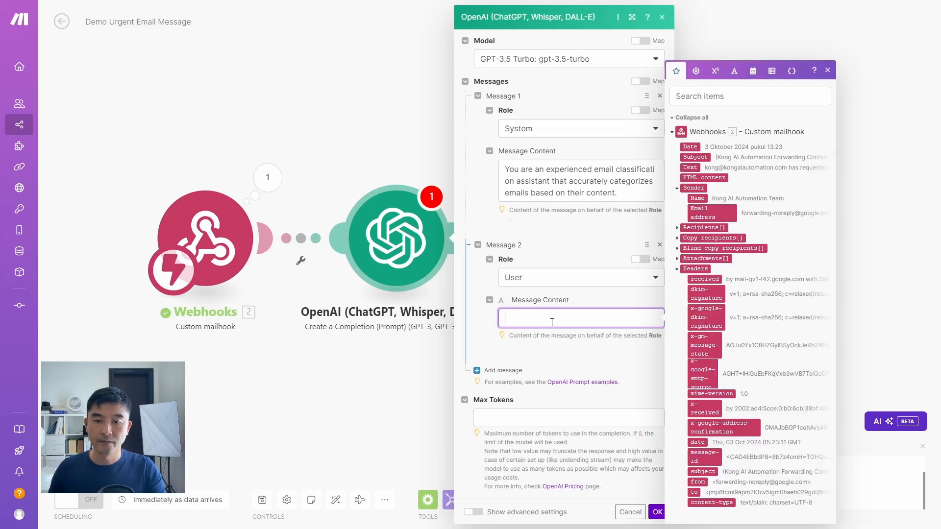
key(ctrl+v)
scroll(552, 322, up, 10)
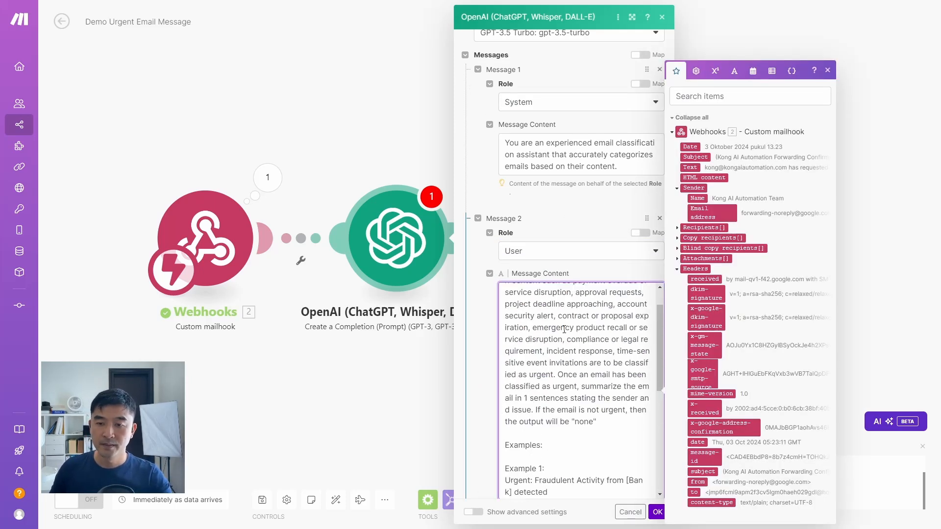
- Enlarge the module's settings and review the User prompt's classification instructions, example outputs and email placeholders
click(632, 17)
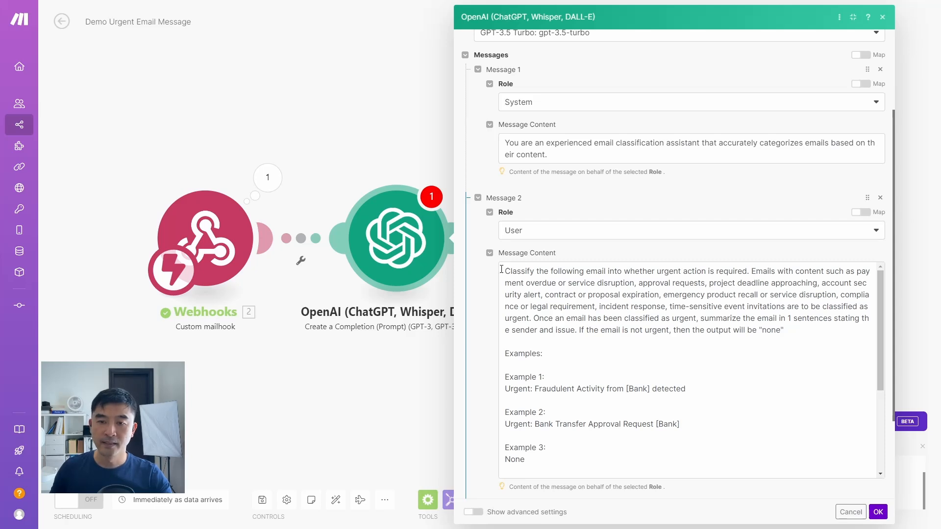
drag(503, 270, 806, 334)
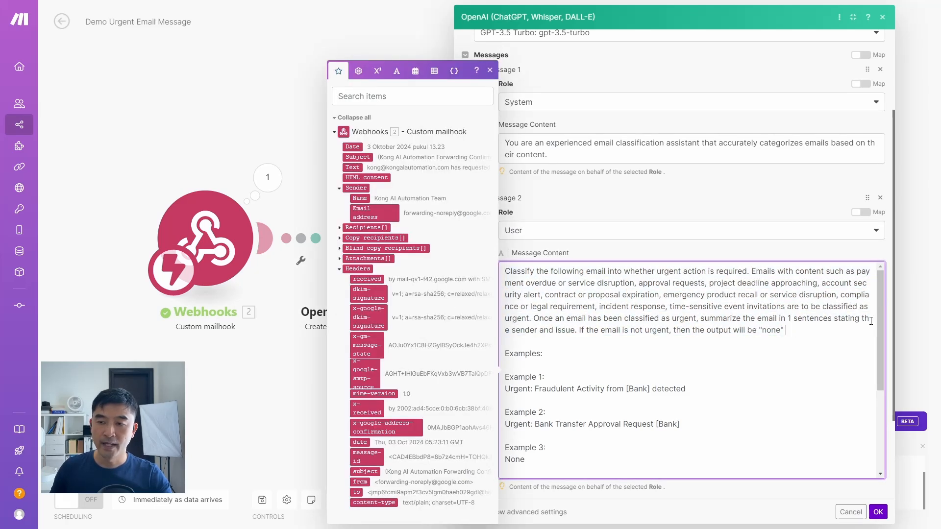
scroll(877, 311, down, 2)
click(798, 332)
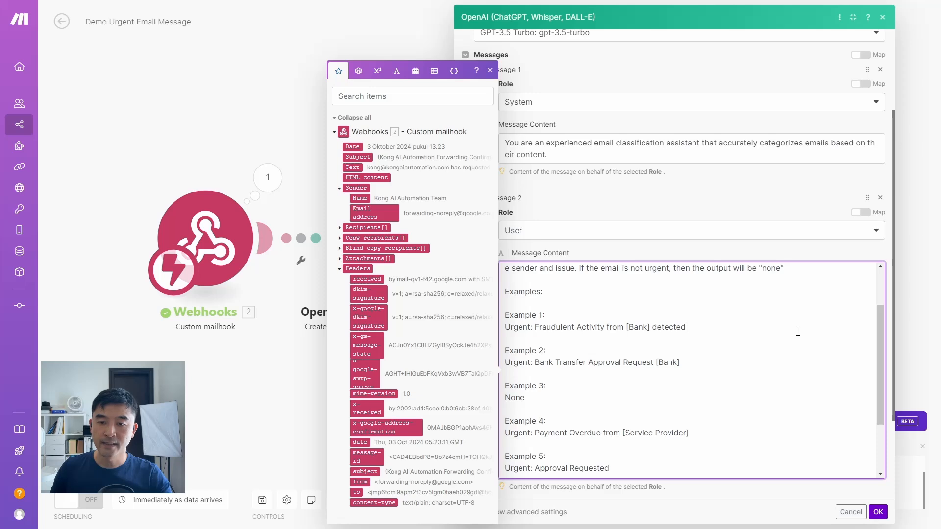
scroll(784, 339, down, 1)
scroll(798, 338, up, 2)
scroll(798, 338, down, 2)
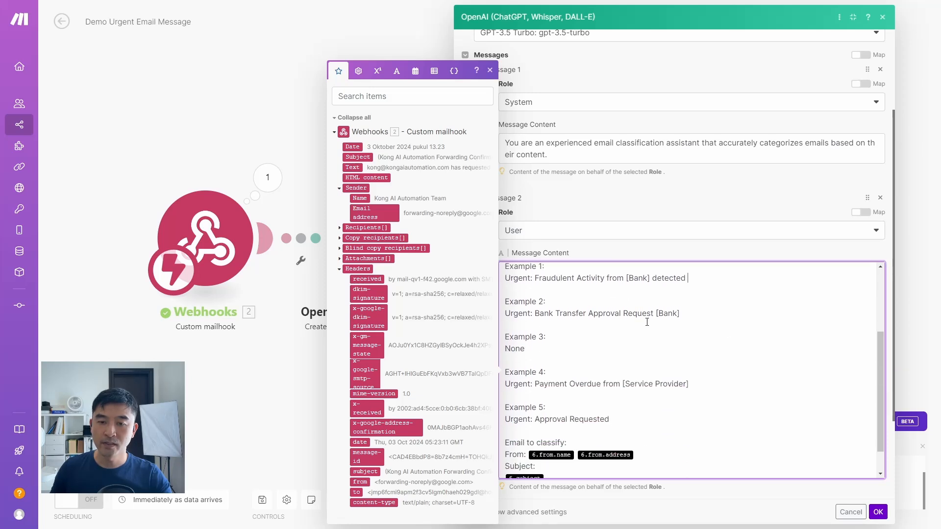
scroll(537, 288, up, 2)
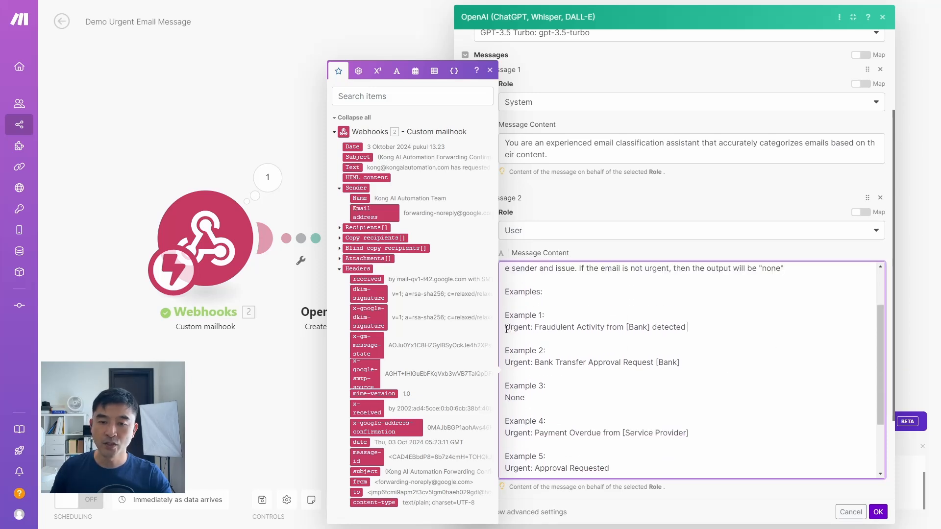
drag(506, 329, 696, 333)
click(541, 328)
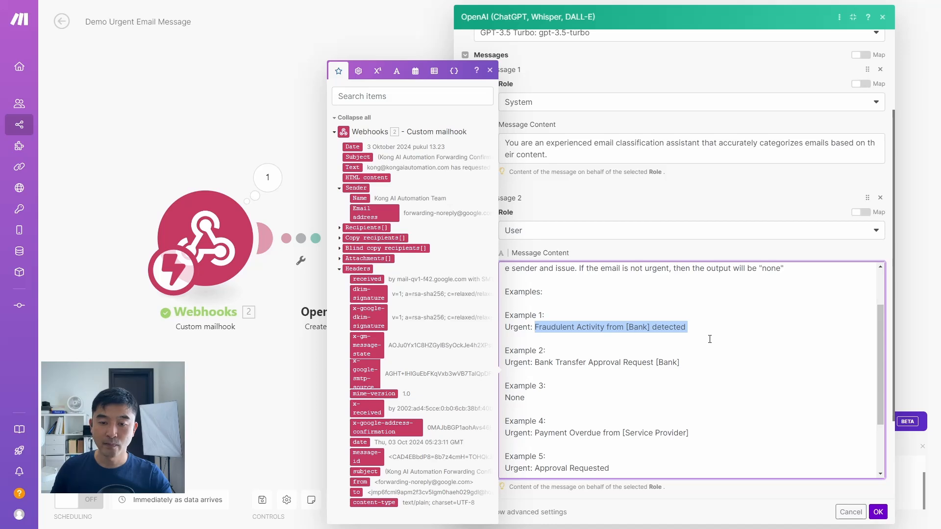
scroll(621, 346, down, 2)
drag(506, 347, 533, 352)
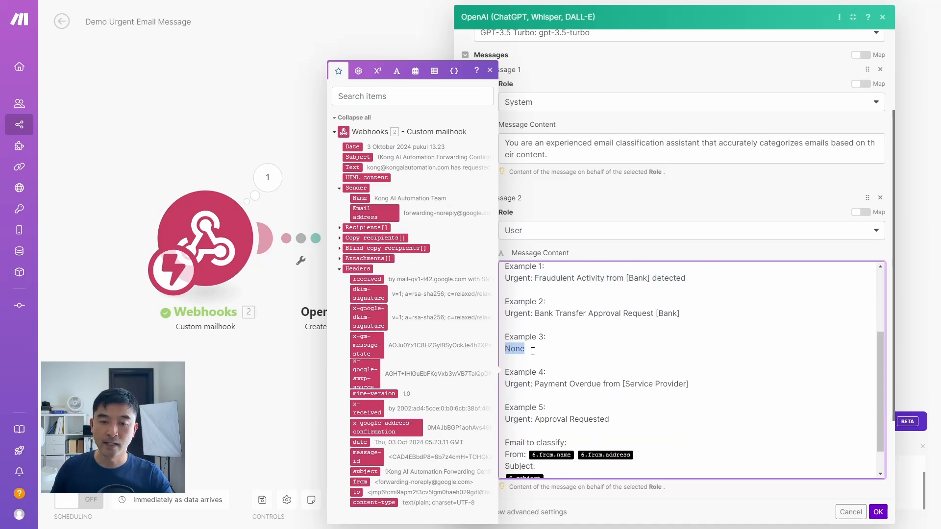
scroll(533, 351, down, 1)
- Replace the two From placeholders in the User prompt with the mailhook's Sender Name and Sender Email address
click(624, 387)
scroll(612, 383, down, 3)
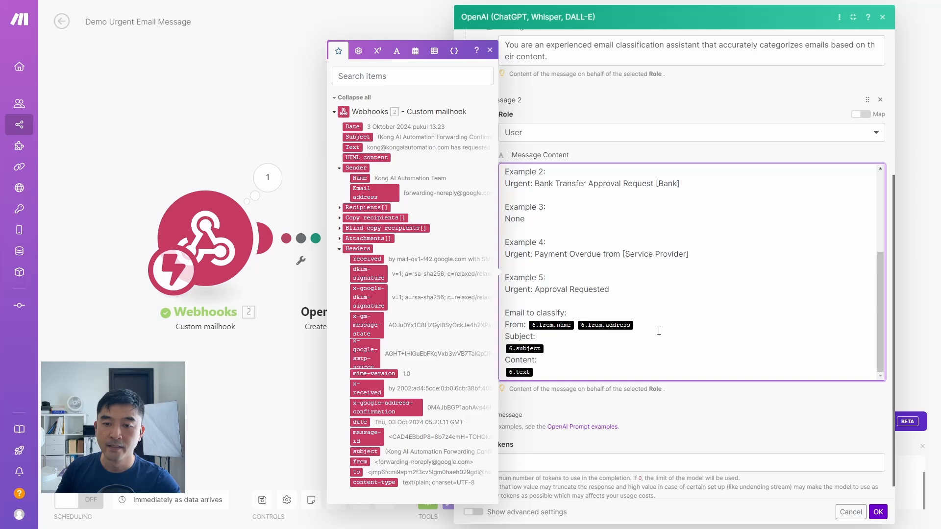
key(BackSpace)
key(BackSpace)
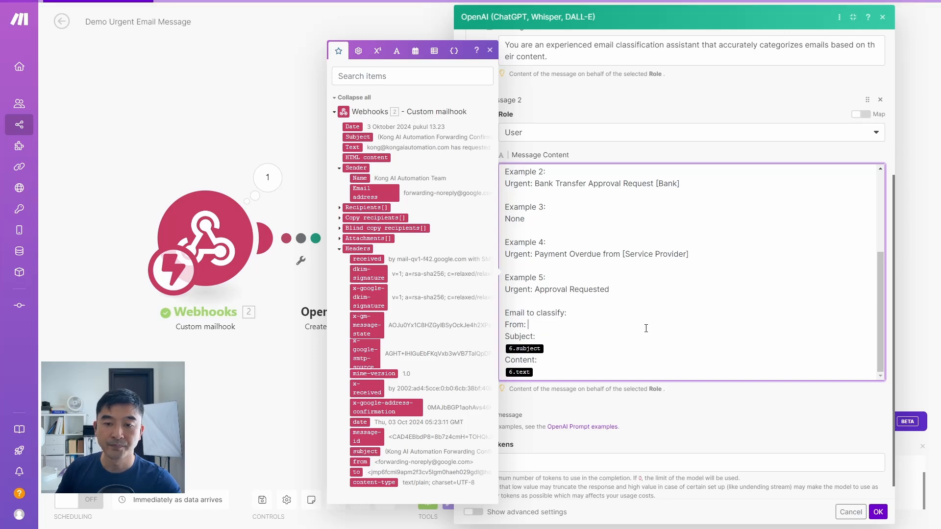
click(360, 178)
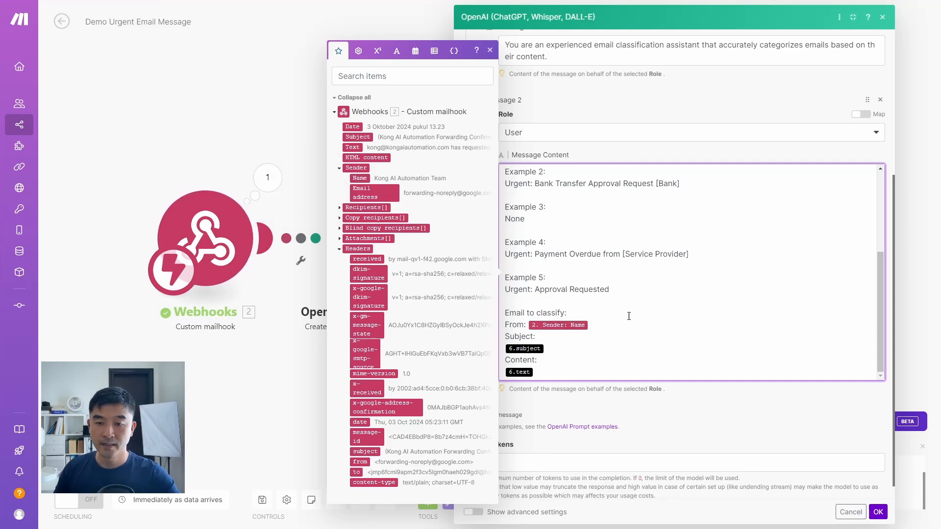
click(380, 195)
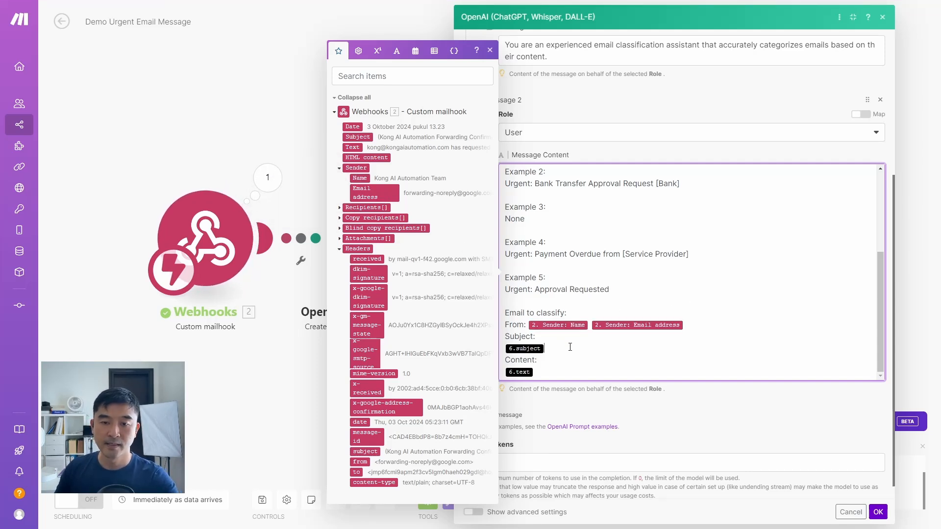
- Replace the Subject and Content placeholders in the User prompt with the mailhook's Subject and Text values
click(569, 346)
key(BackSpace)
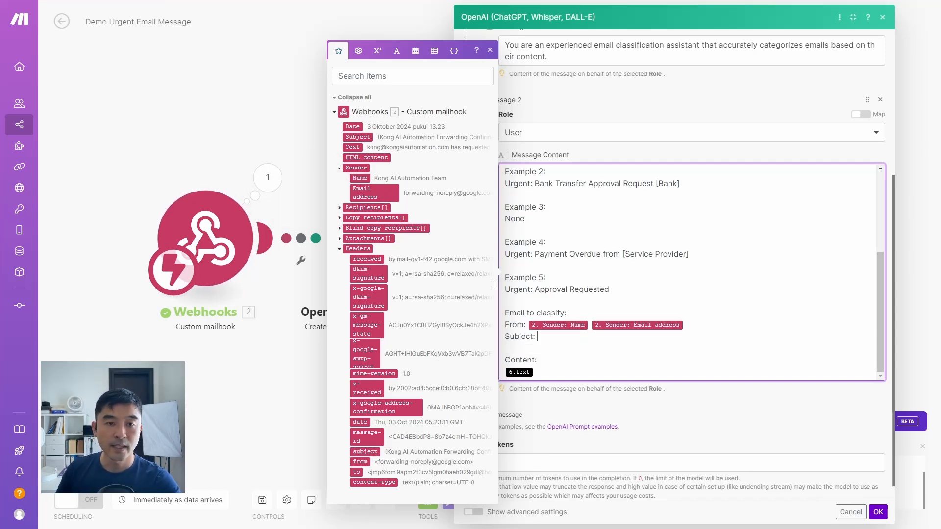
click(357, 137)
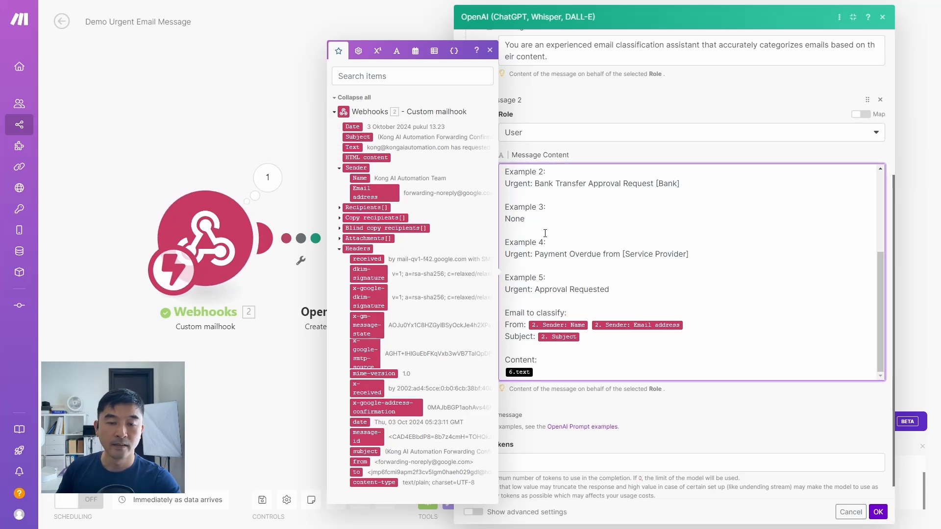
key(BackSpace)
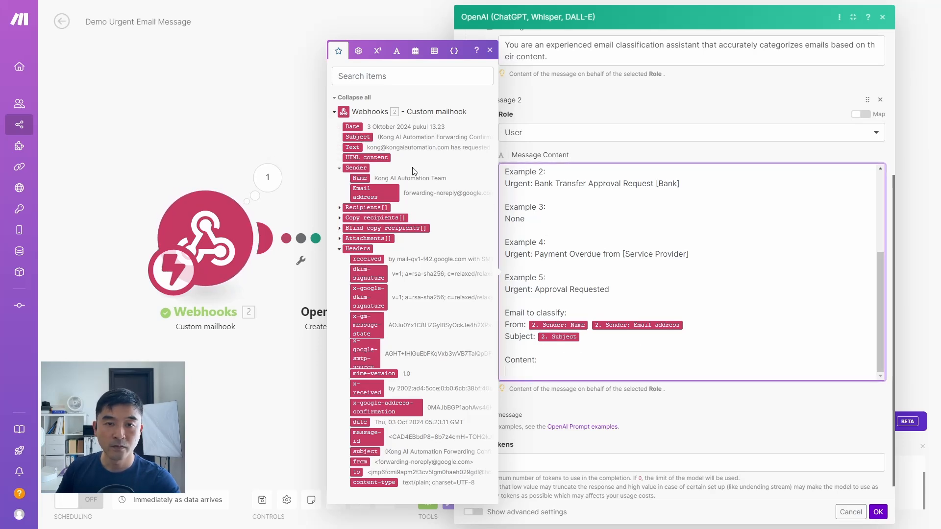
click(353, 147)
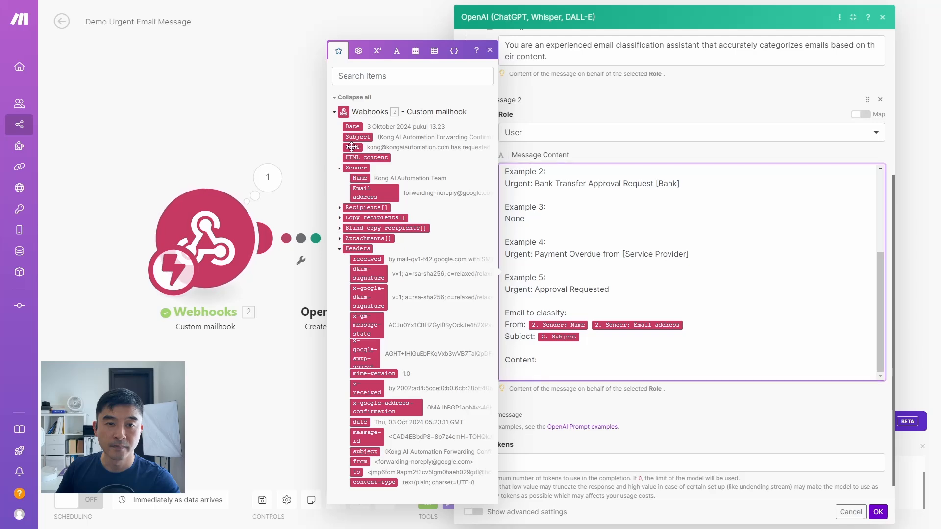
- Set the OpenAI module's Max Tokens to 1000 and save its settings
click(683, 444)
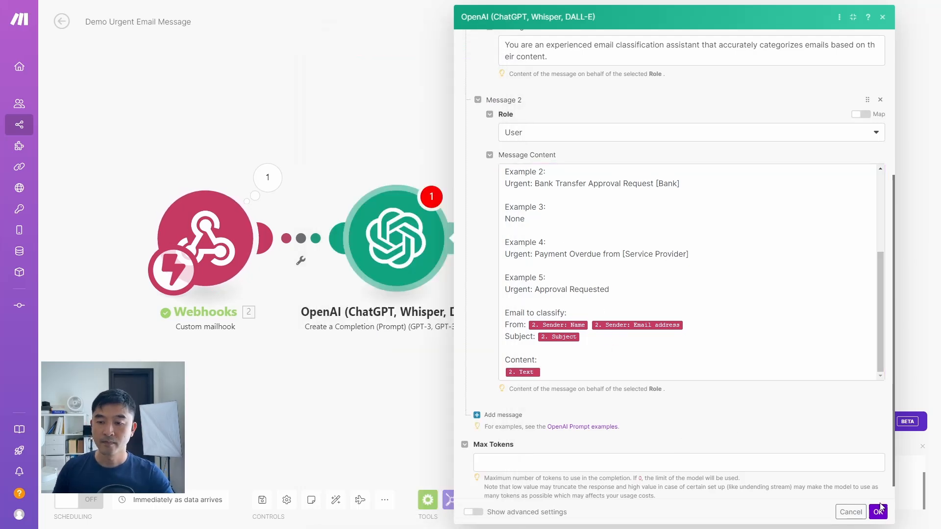
click(879, 513)
click(677, 455)
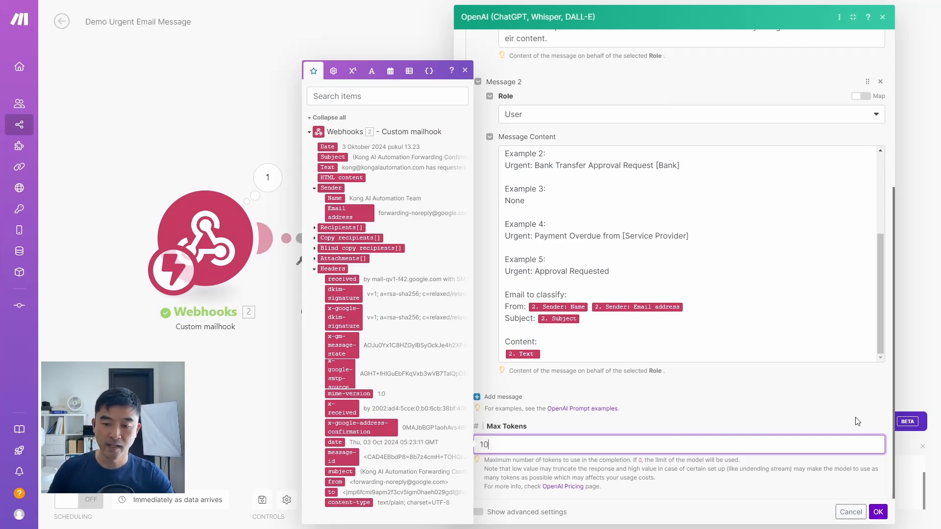
click(877, 512)
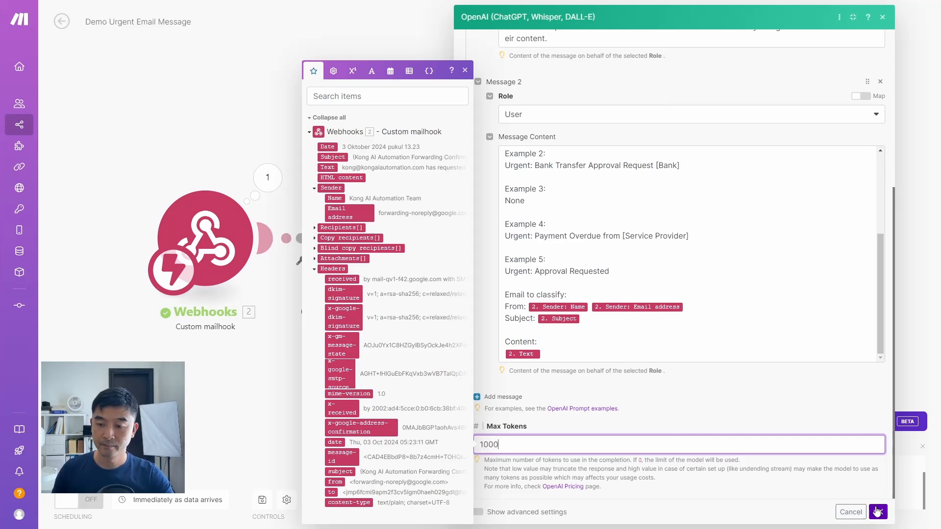
- Add a Google Sheets Add a Row module after the OpenAI module
click(520, 238)
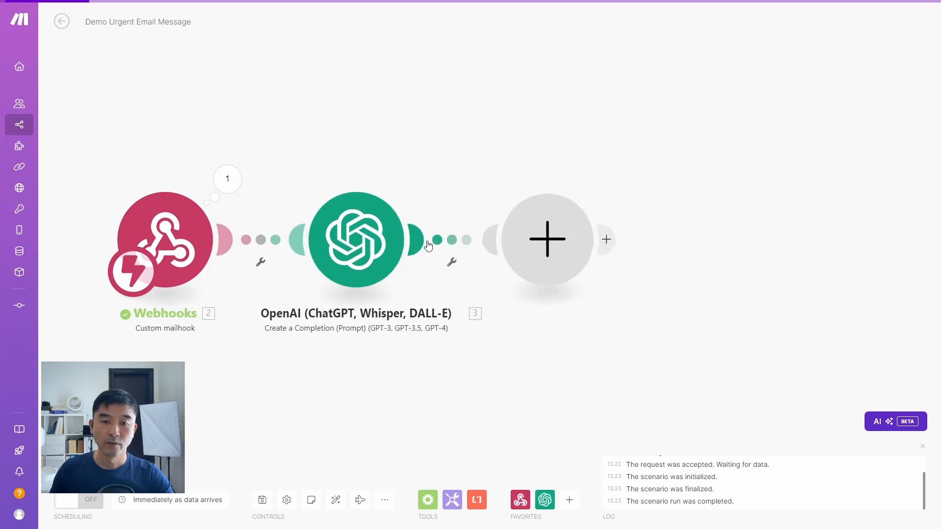
scroll(663, 255, down, 1)
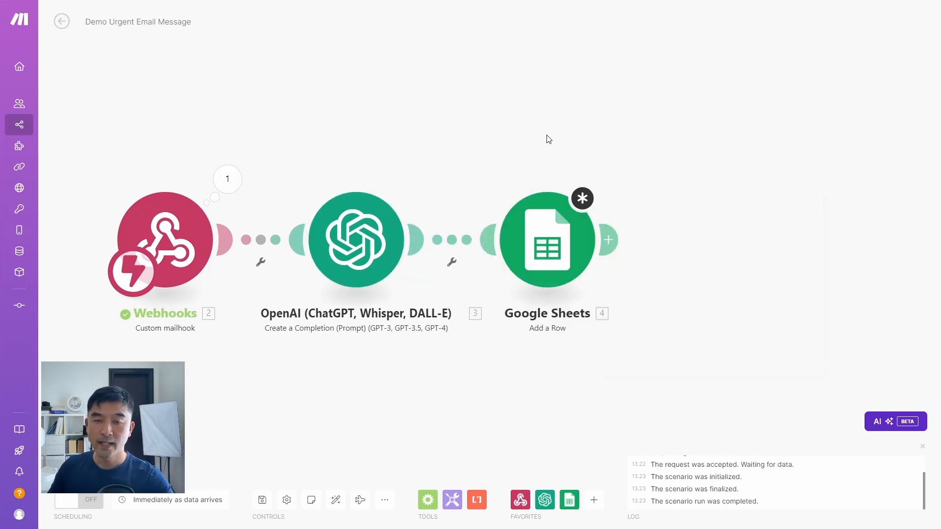
- Switch to the blank Google Sheets spreadsheet and enter the headers Date, Sender, Subtitle and Result in A1 to D1
key(F11)
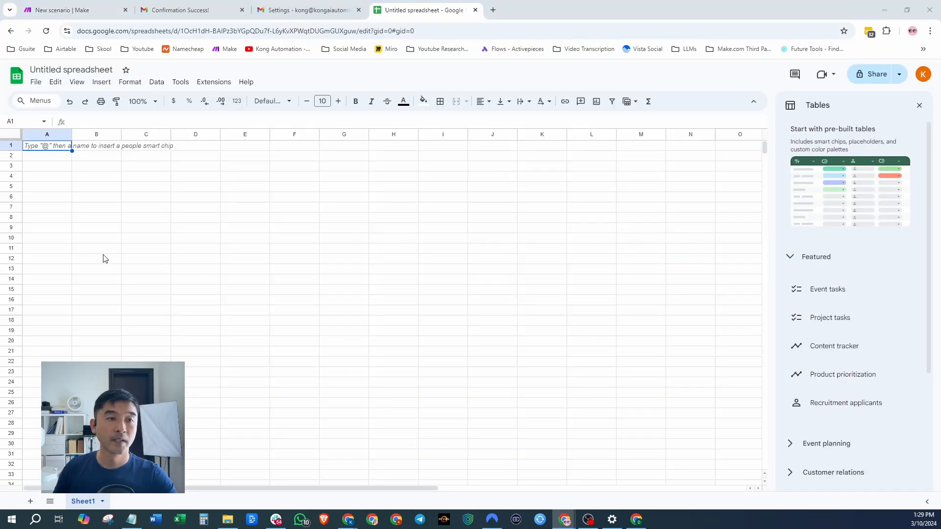
click(103, 258)
click(49, 147)
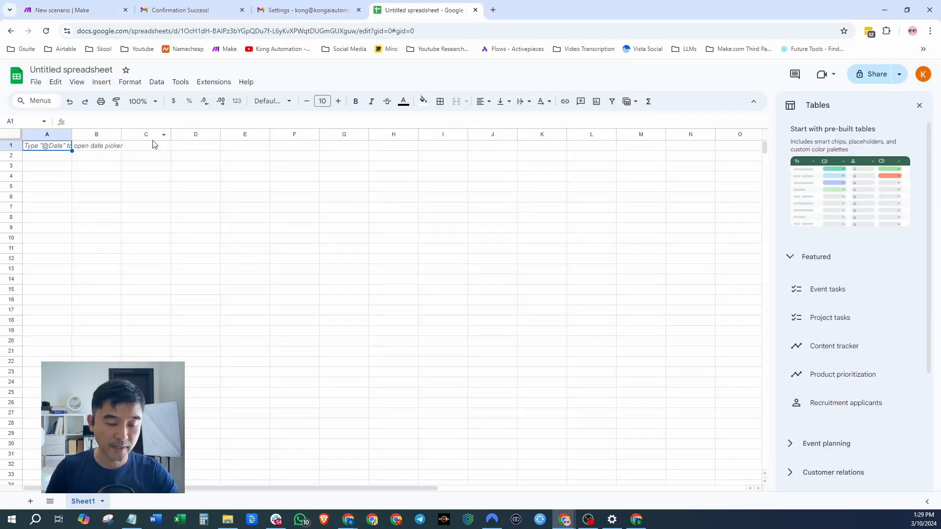
text(Date)
key(Tab)
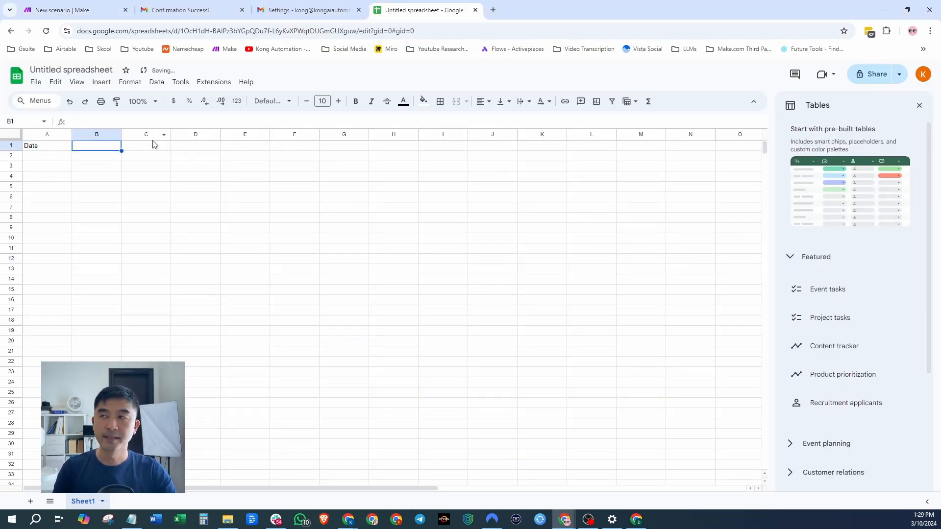
text(Sender)
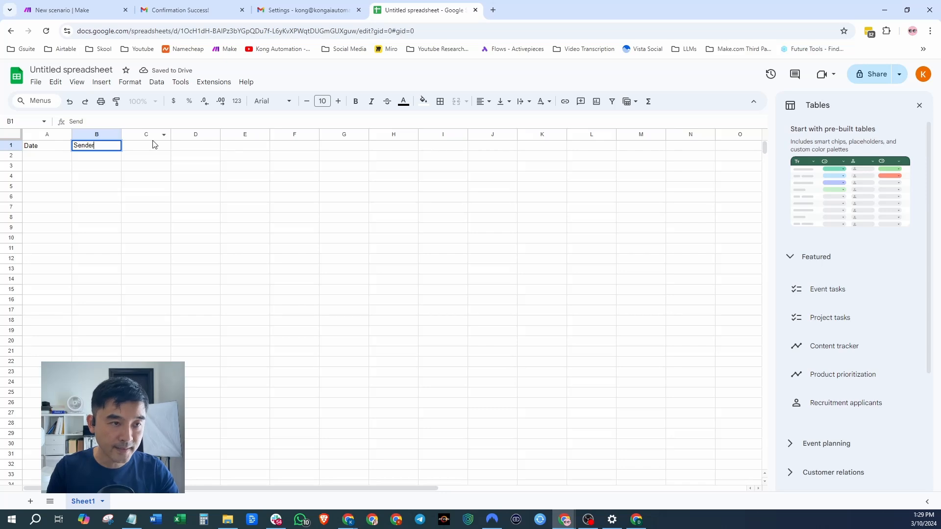
key(Tab)
text(Su)
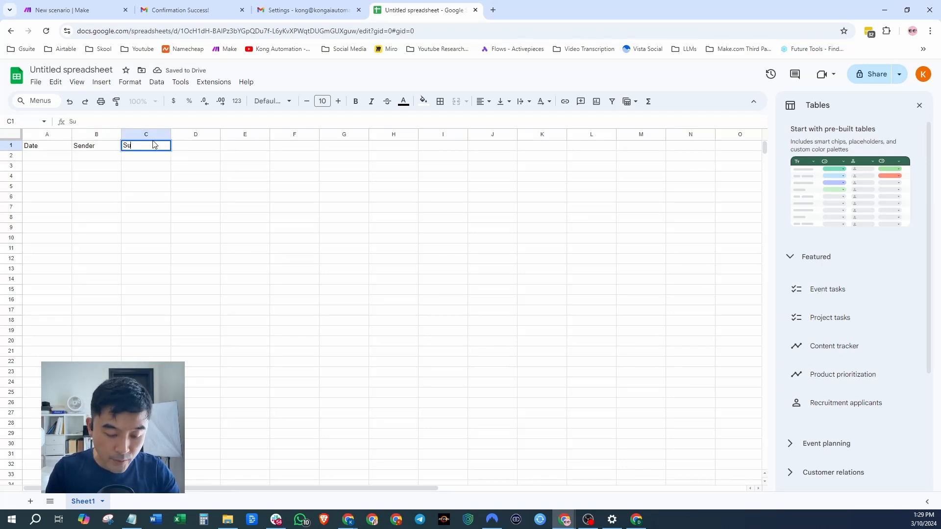
key(Tab)
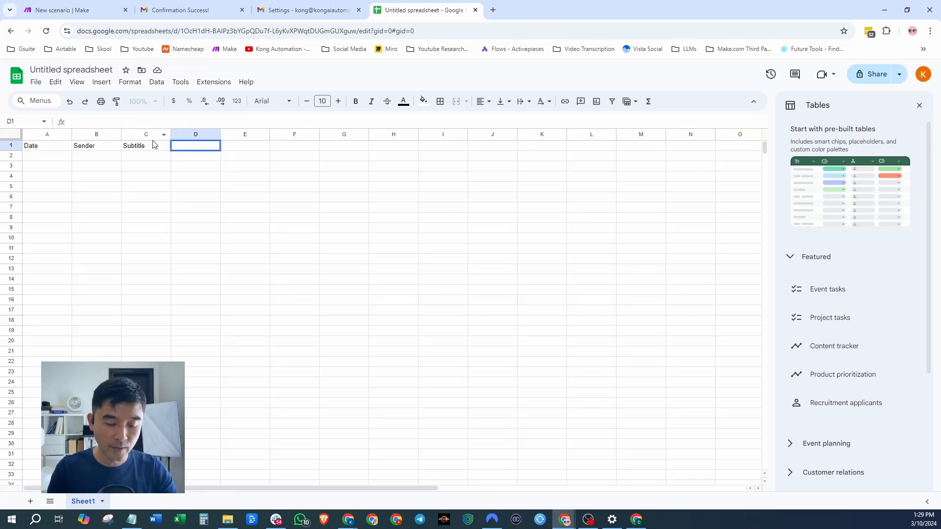
key(Tab)
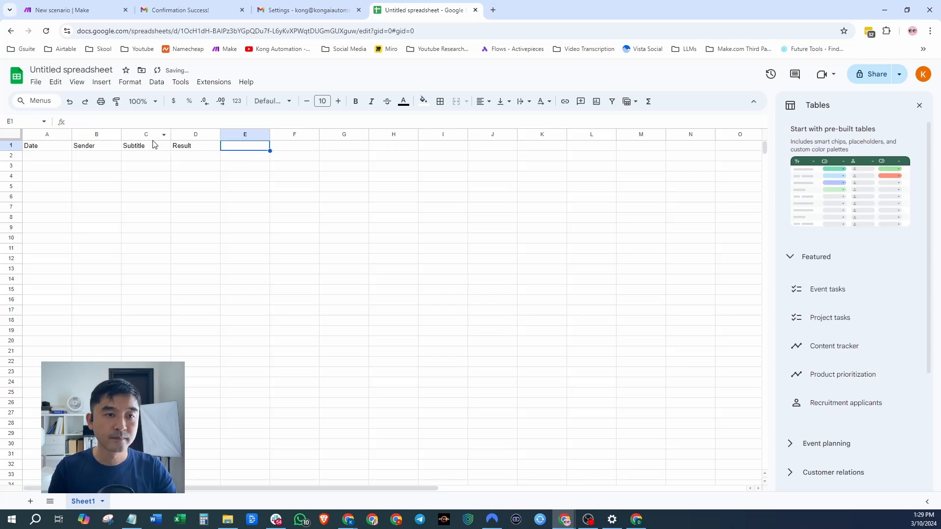
click(268, 191)
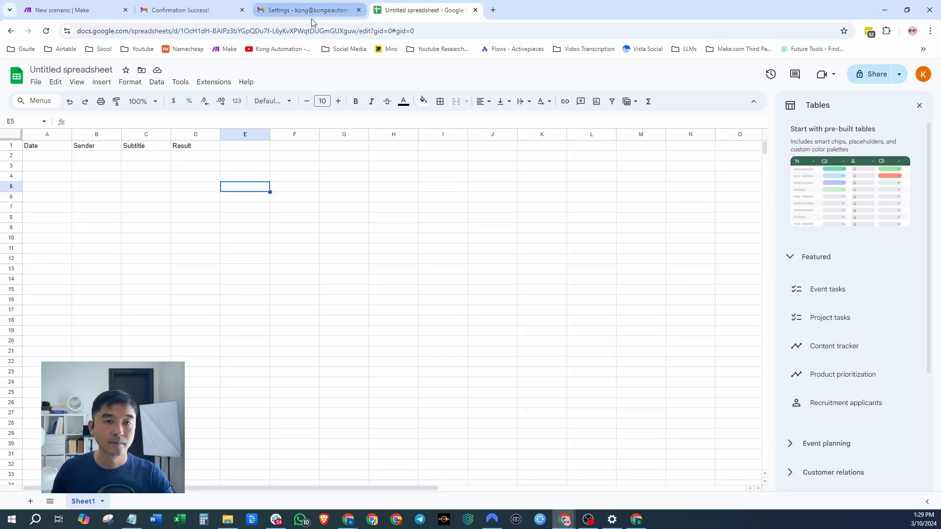
- Copy the spreadsheet ID from the part of the Google Sheets URL between /d/ and /edit
click(181, 32)
drag(189, 32, 356, 33)
key(ctrl+c)
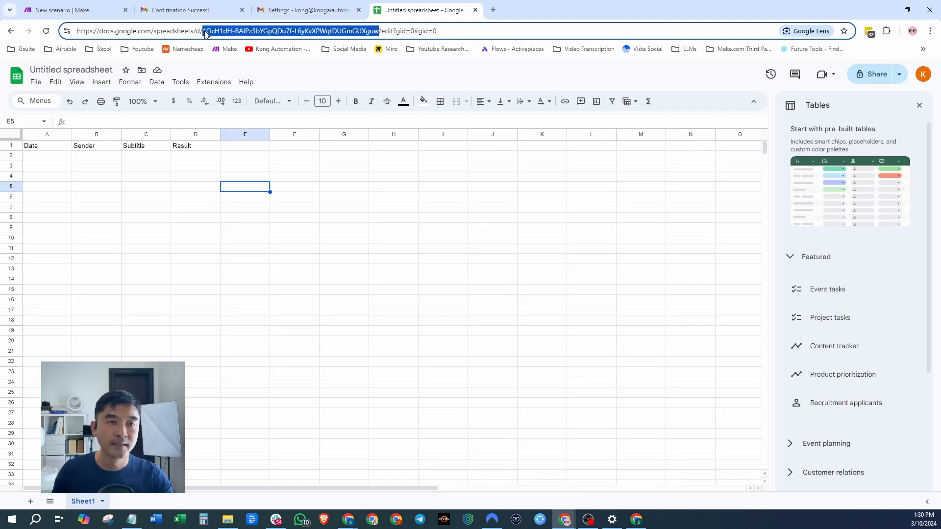
- Switch back to Make and point the Google Sheets module to Sheet1 of the copied spreadsheet ID, using the Select from all search method
key(ctrl+1)
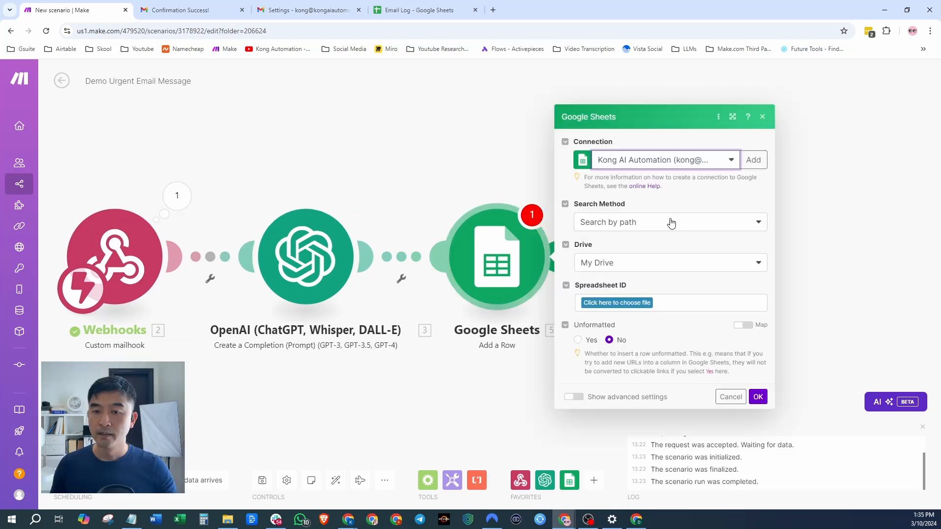
click(671, 222)
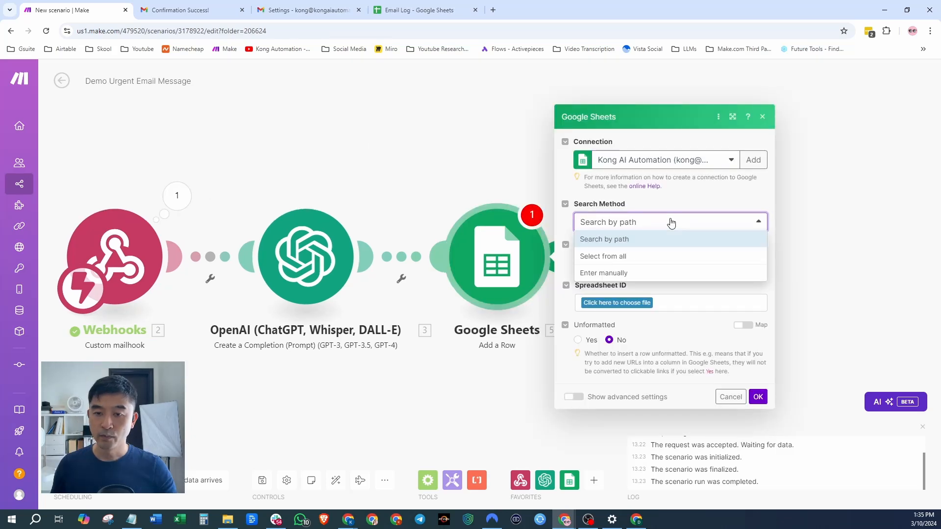
click(655, 256)
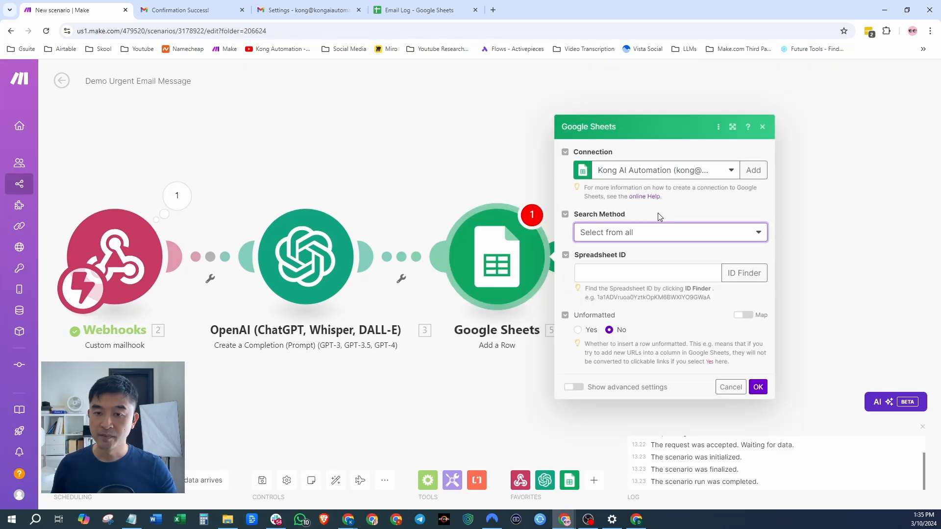
click(631, 273)
key(ctrl+v)
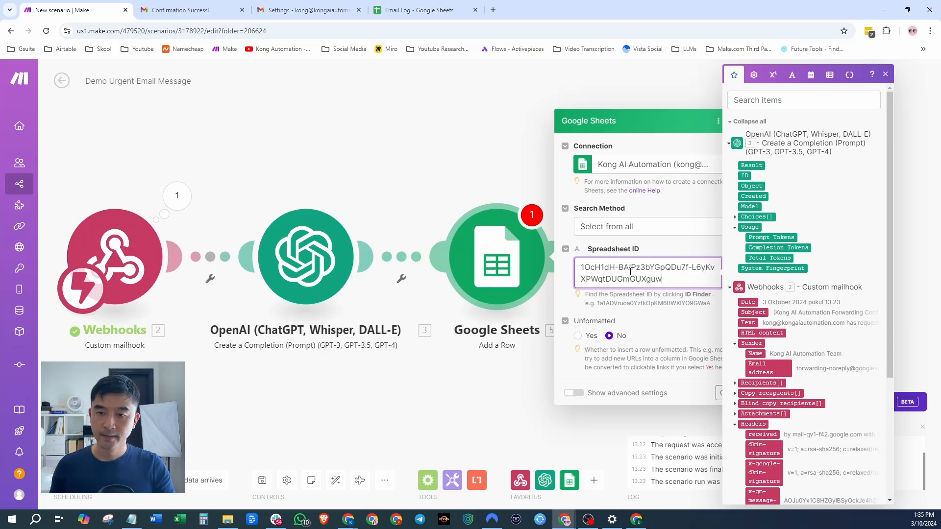
click(674, 236)
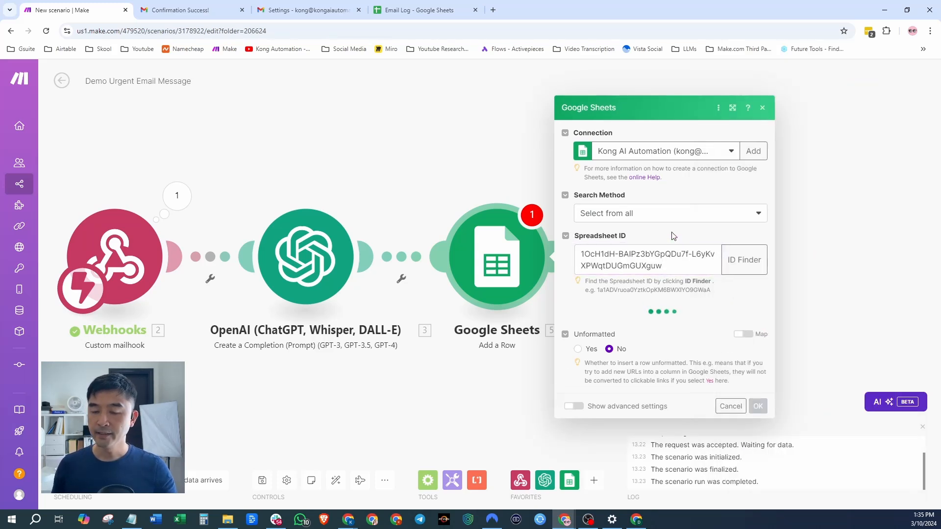
click(694, 325)
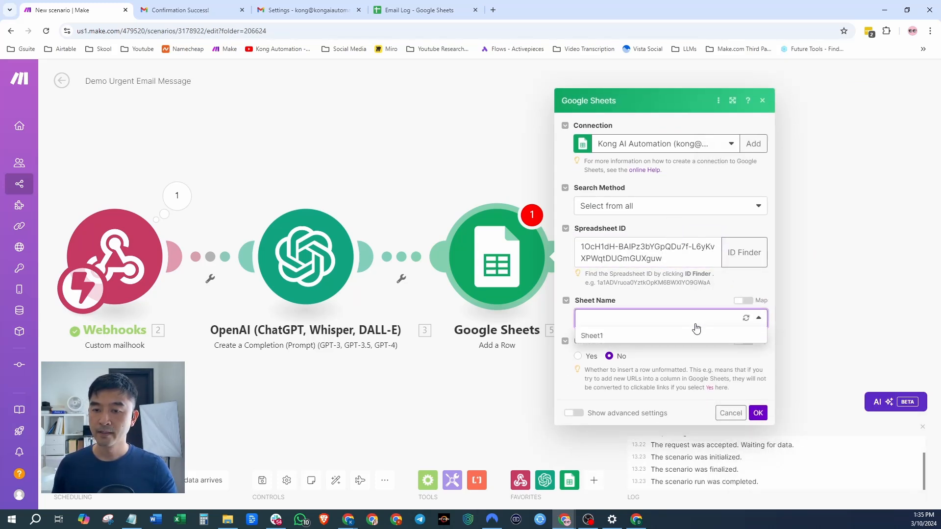
click(617, 345)
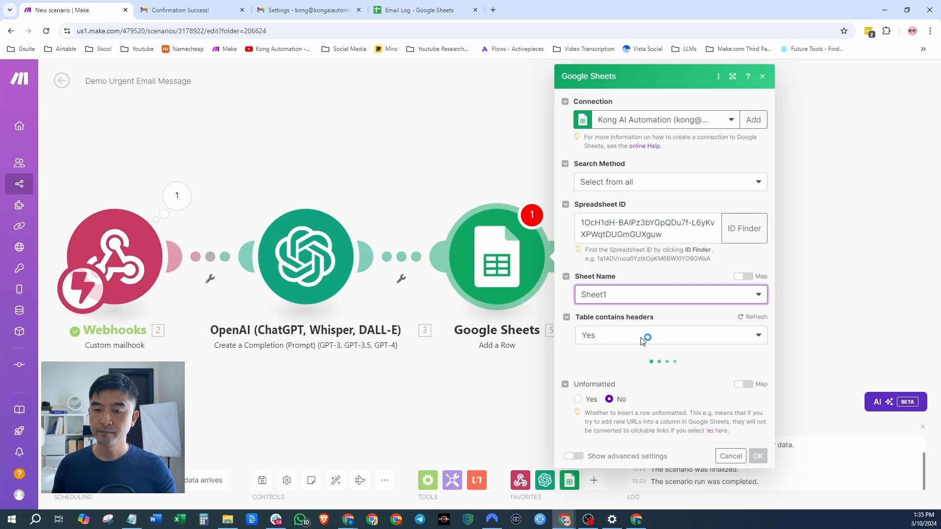
- Map the Date column to the mailhook's Date and the Sender column to its Sender Name and Email address
scroll(657, 374, down, 3)
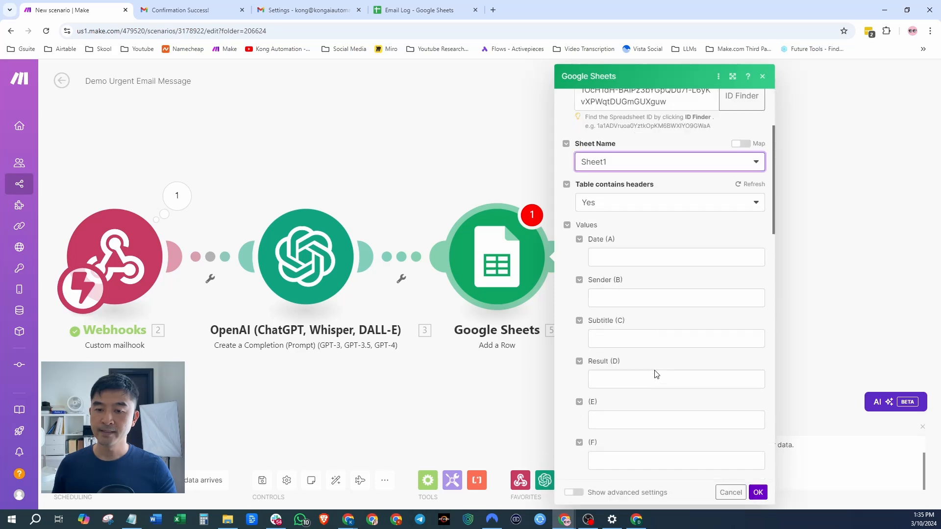
click(614, 242)
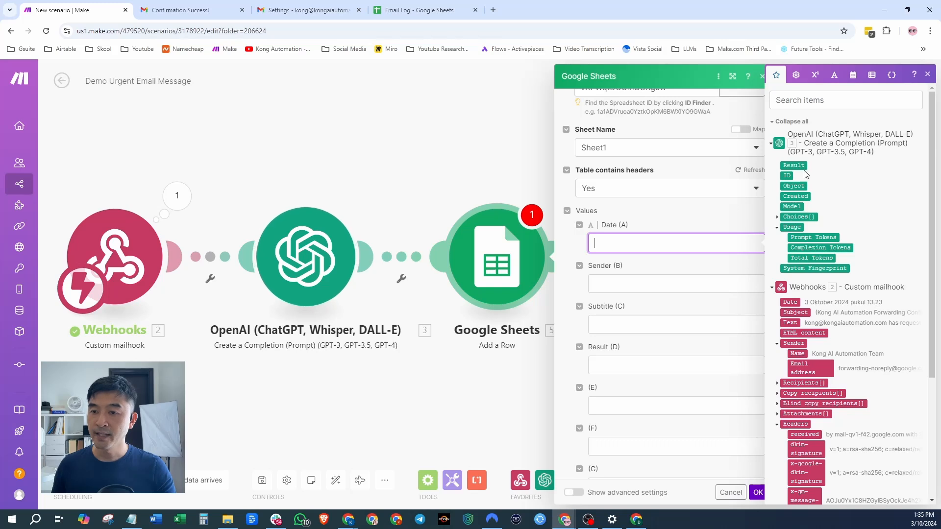
scroll(802, 200, down, 1)
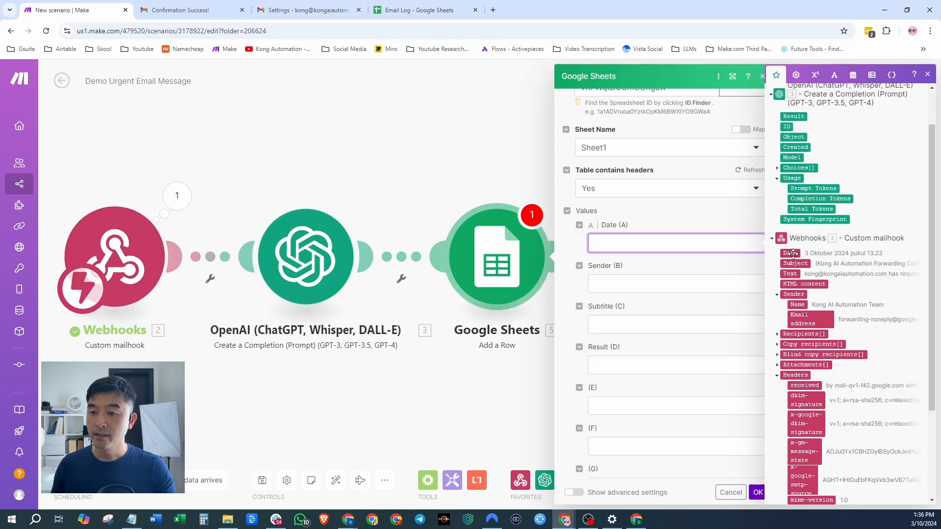
click(788, 253)
key(Tab)
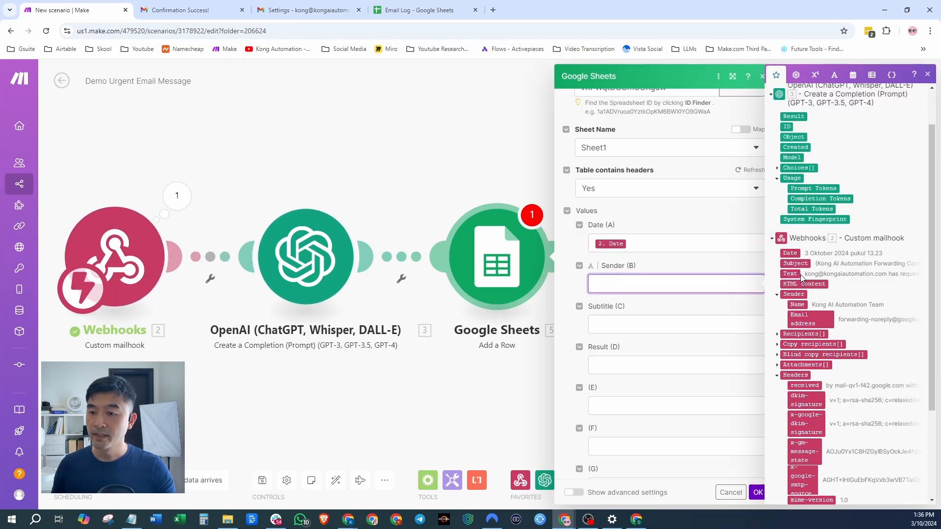
click(793, 294)
key(Tab)
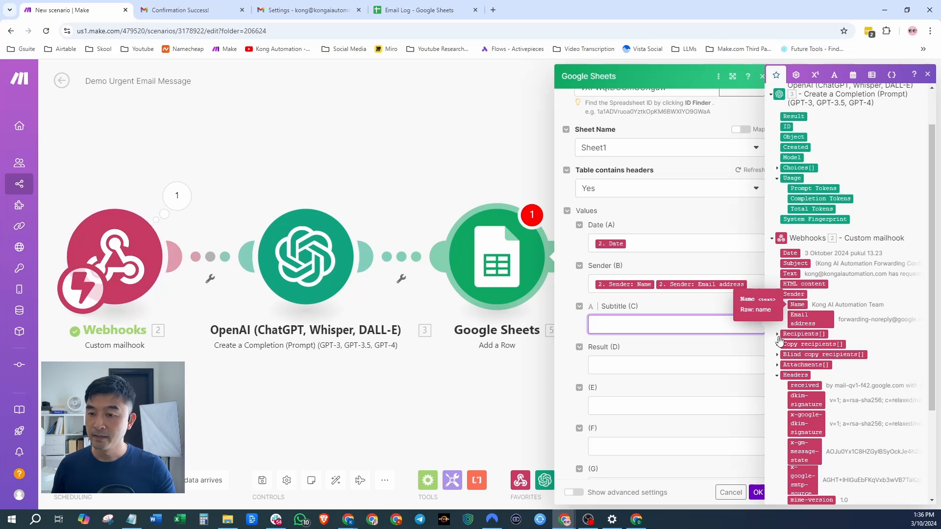
- Map the Subtitle column to the mailhook's Subject and the Result column to OpenAI's Result, and save the Google Sheets module
click(793, 264)
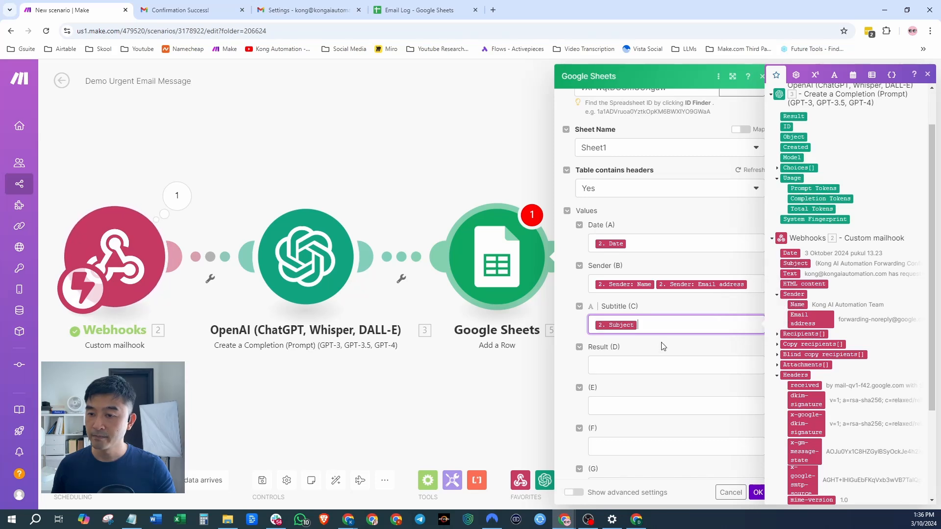
key(Tab)
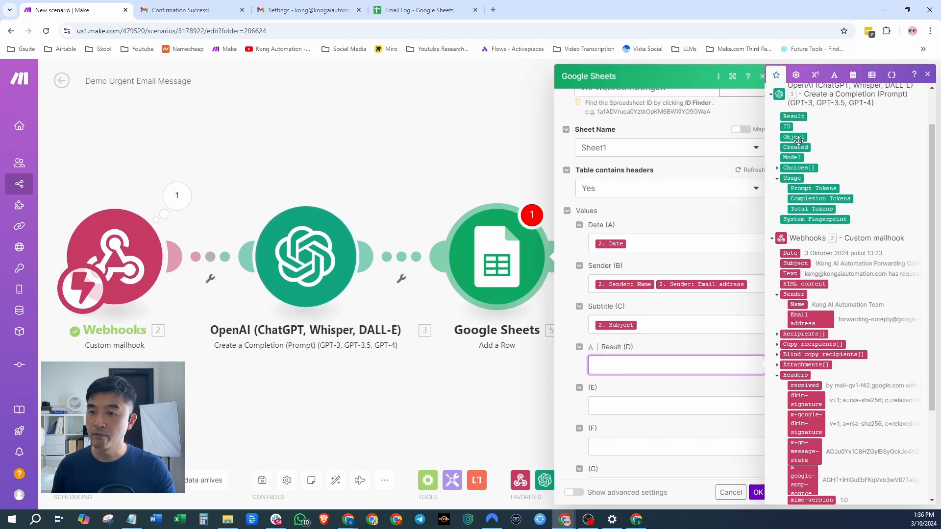
click(793, 116)
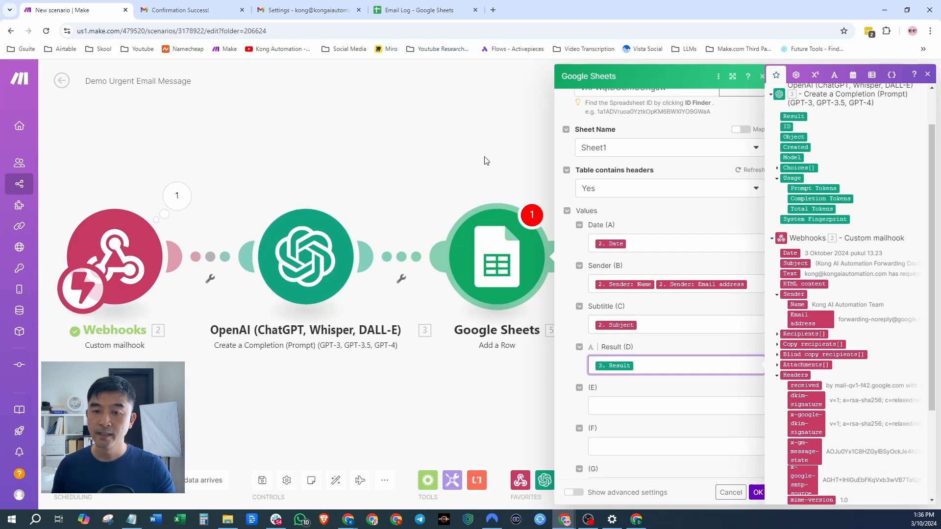
click(757, 491)
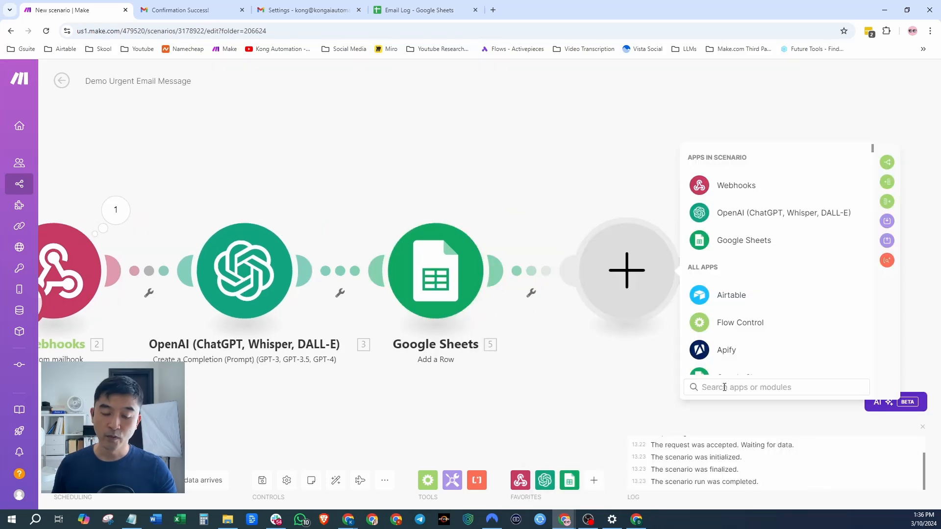
- Add a Slack Create a Message module after the Google Sheets module
text(slack)
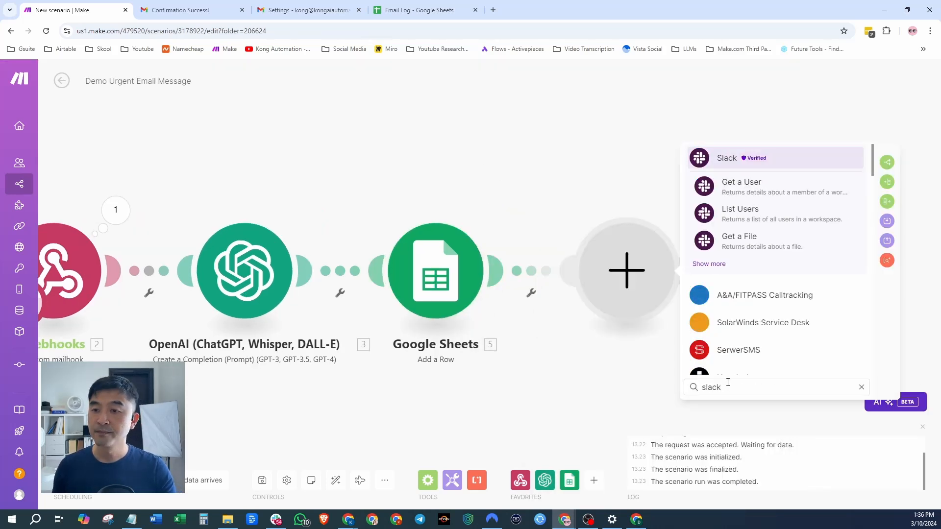
key(Return)
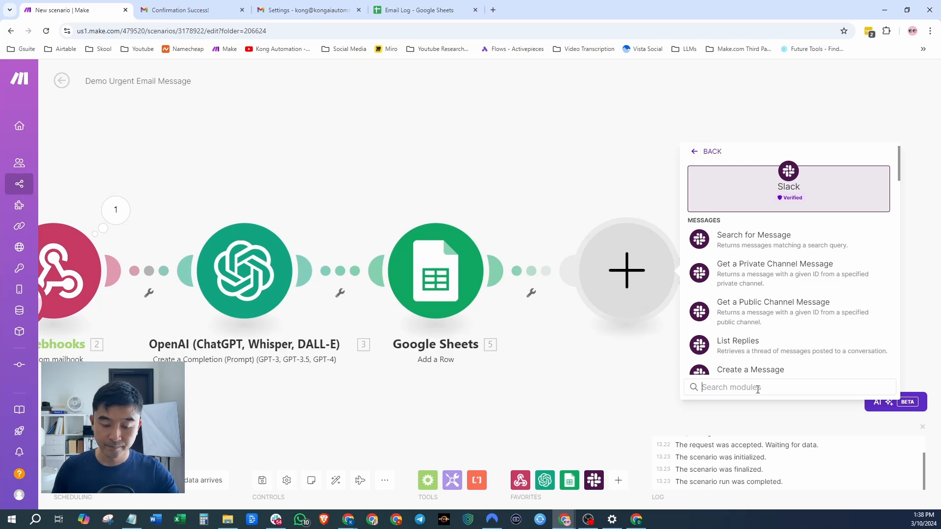
click(751, 370)
- Set the Slack message to choose its channel from the list, as a direct message to the admin user
click(788, 240)
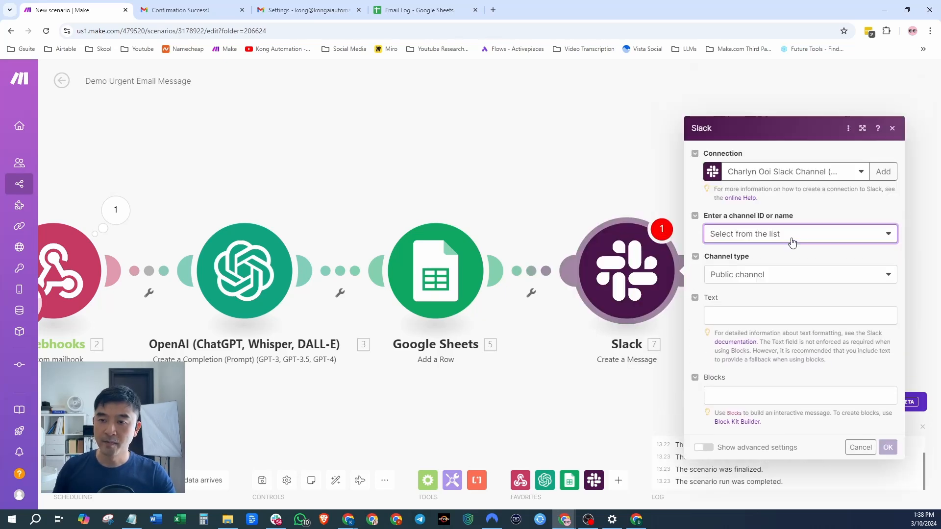
click(809, 241)
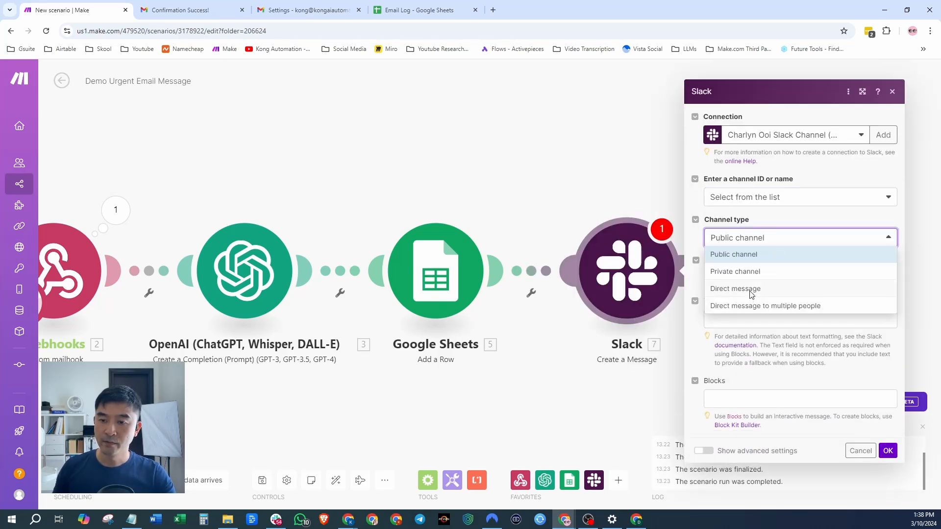
click(752, 292)
click(794, 287)
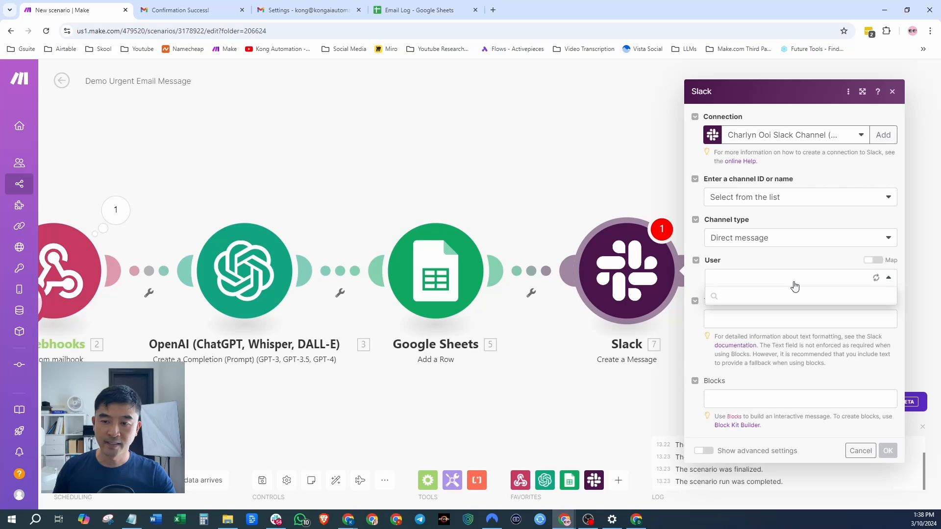
click(784, 351)
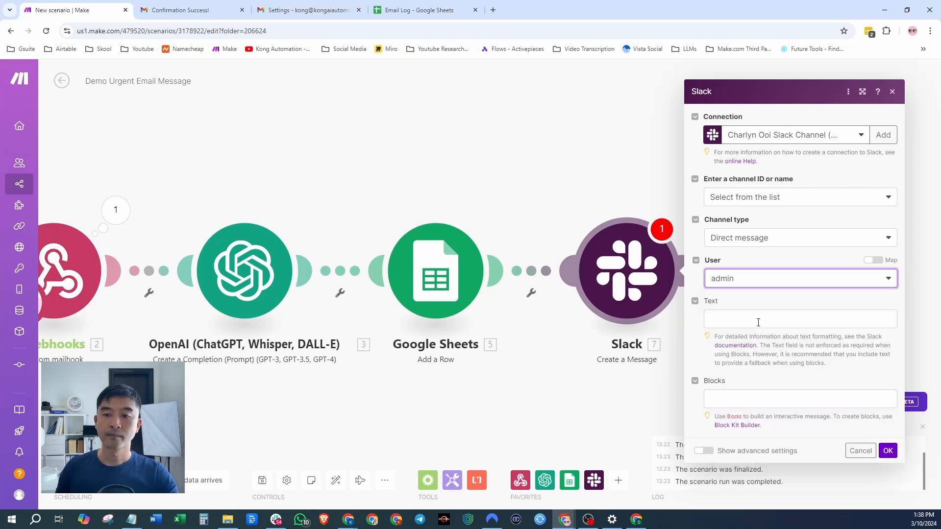
- Map the Slack message text to OpenAI's Result and save the Slack module
click(759, 320)
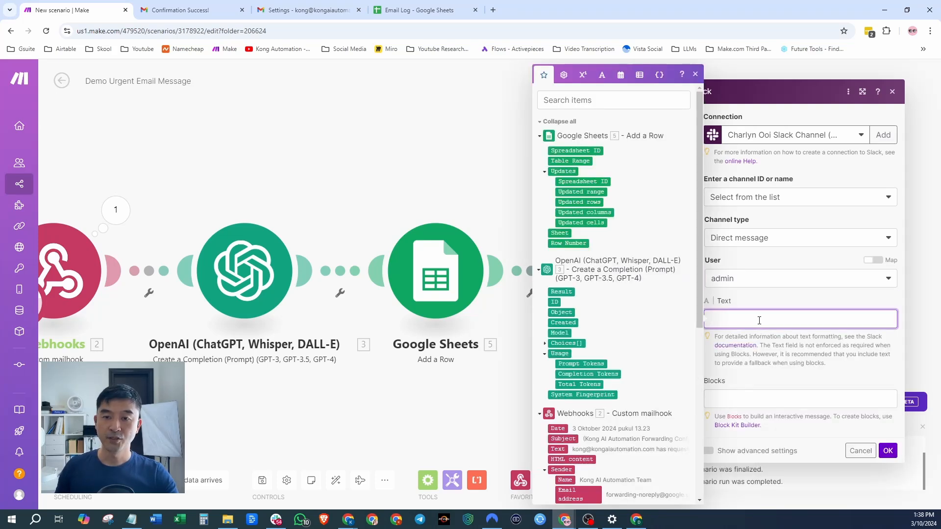
drag(561, 291, 755, 321)
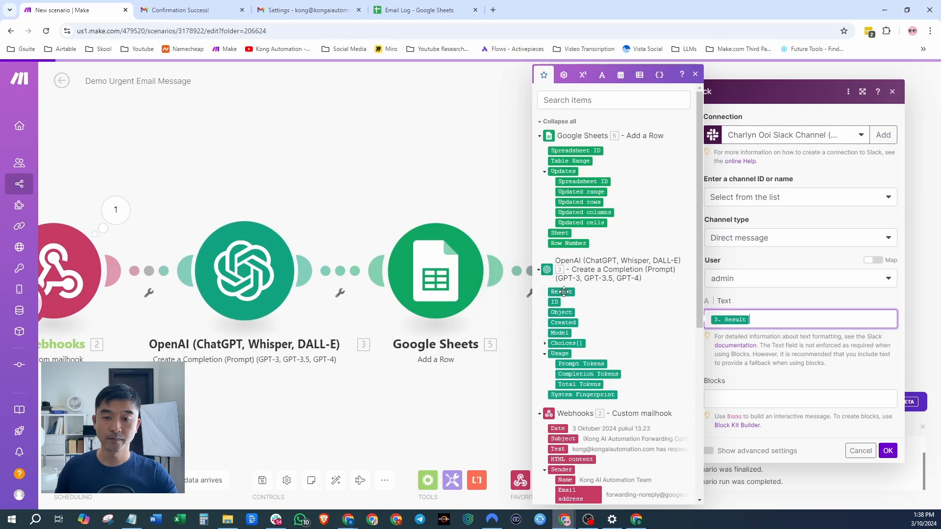
click(888, 451)
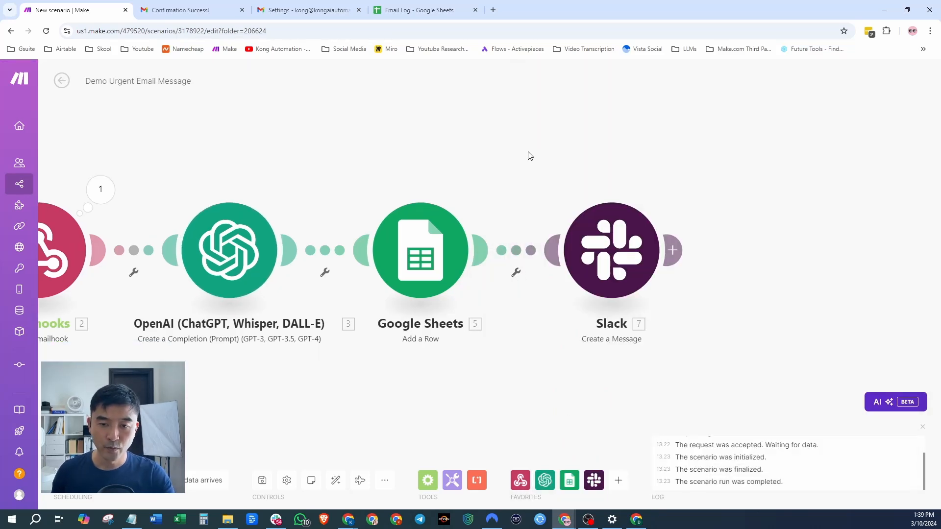
- Set up a filter between Google Sheets and Slack that requires OpenAI's Result to contain the text Urgent, and save it
click(515, 272)
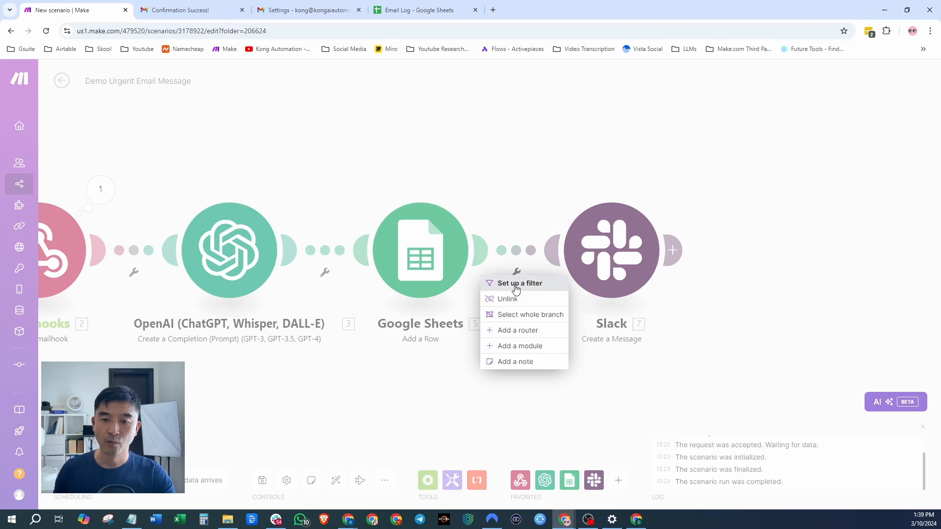
click(517, 286)
click(614, 247)
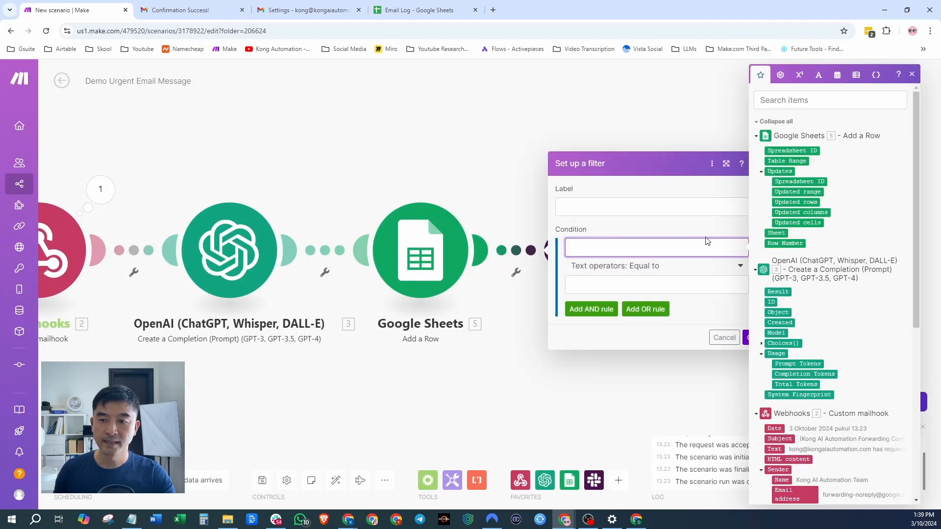
click(779, 292)
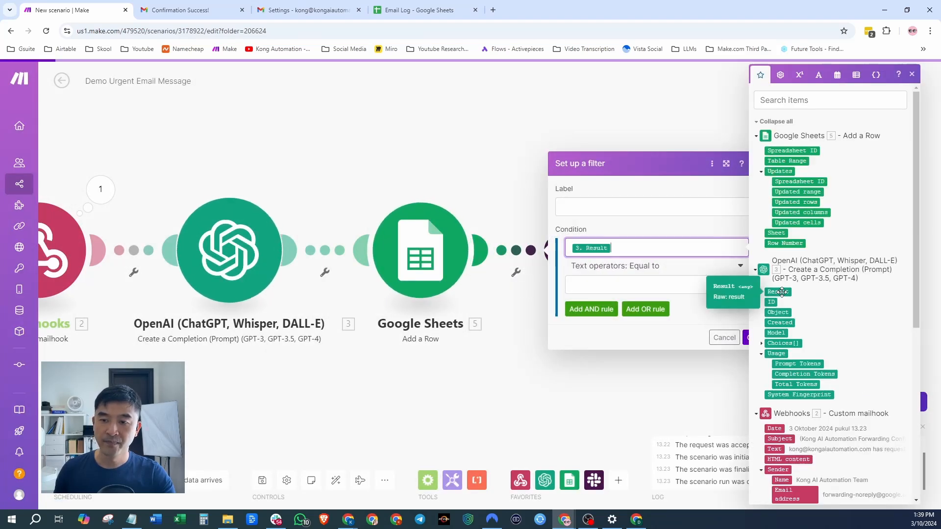
click(653, 270)
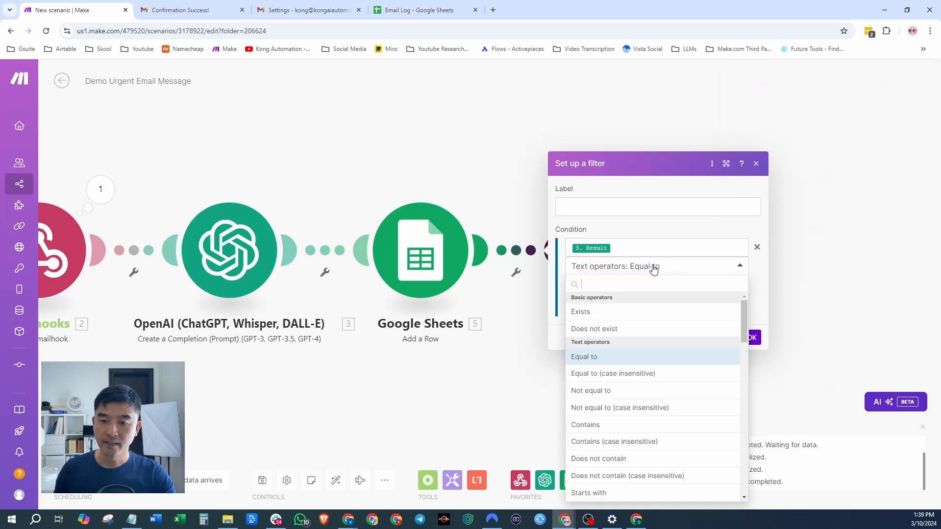
click(603, 429)
click(614, 288)
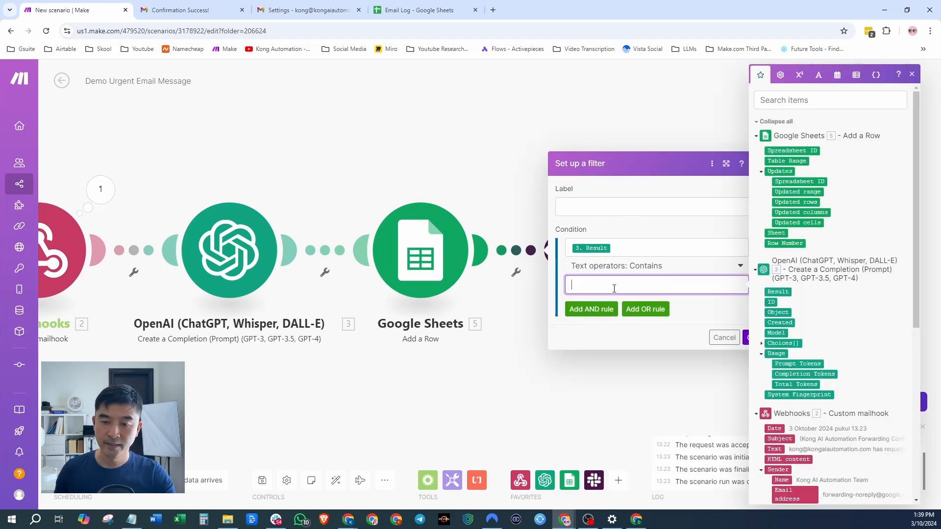
text(Urgent)
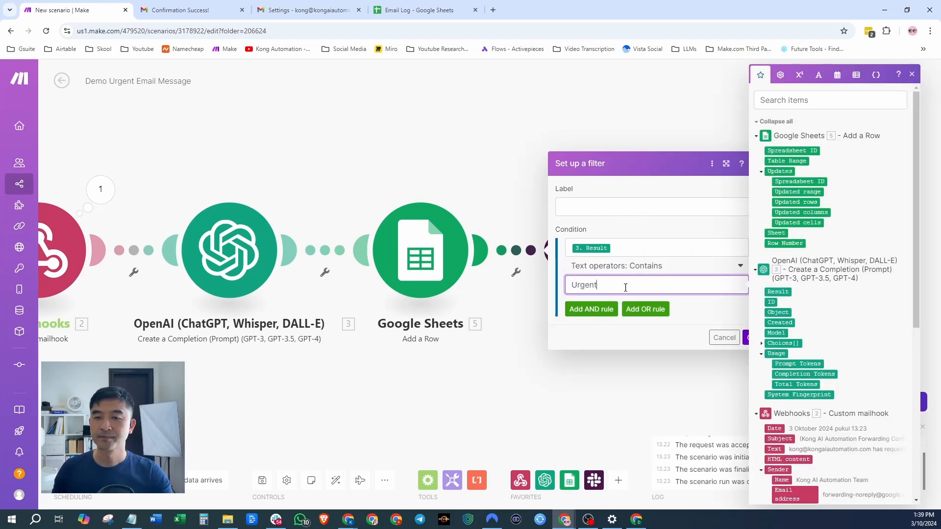
click(712, 313)
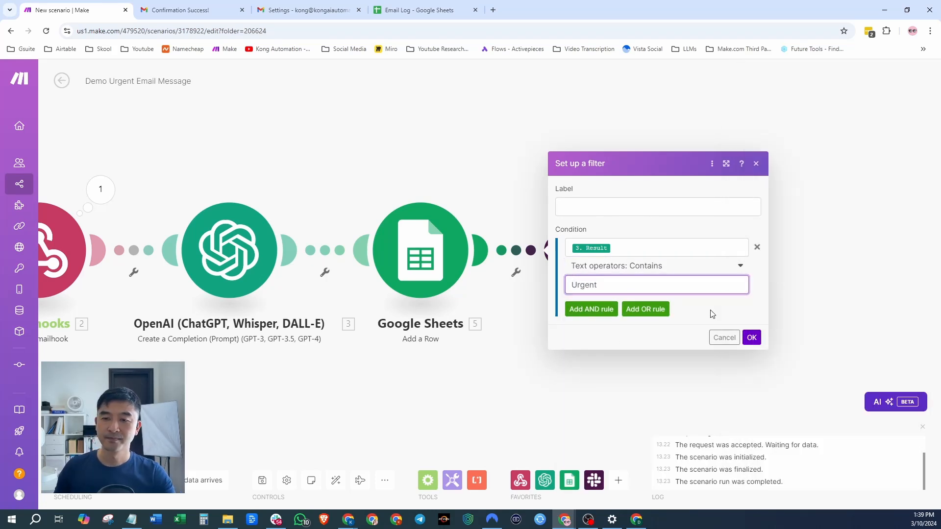
click(752, 338)
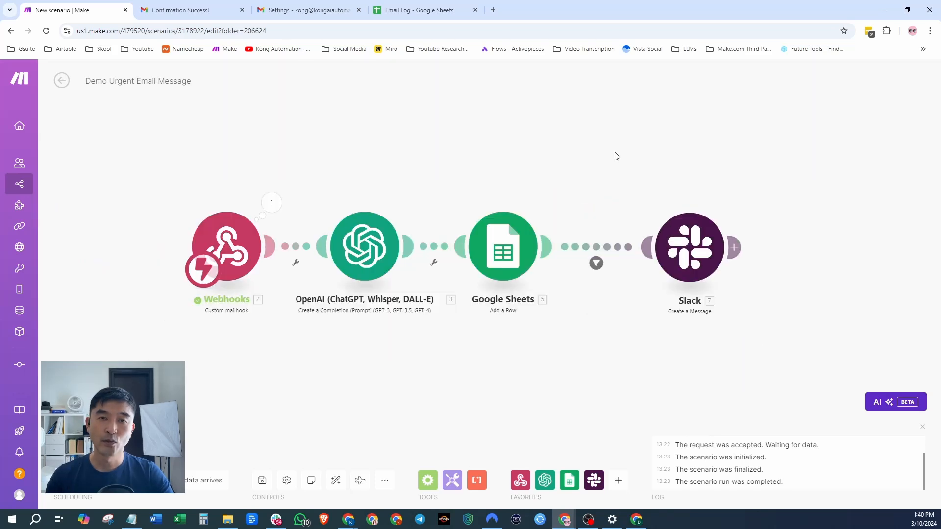